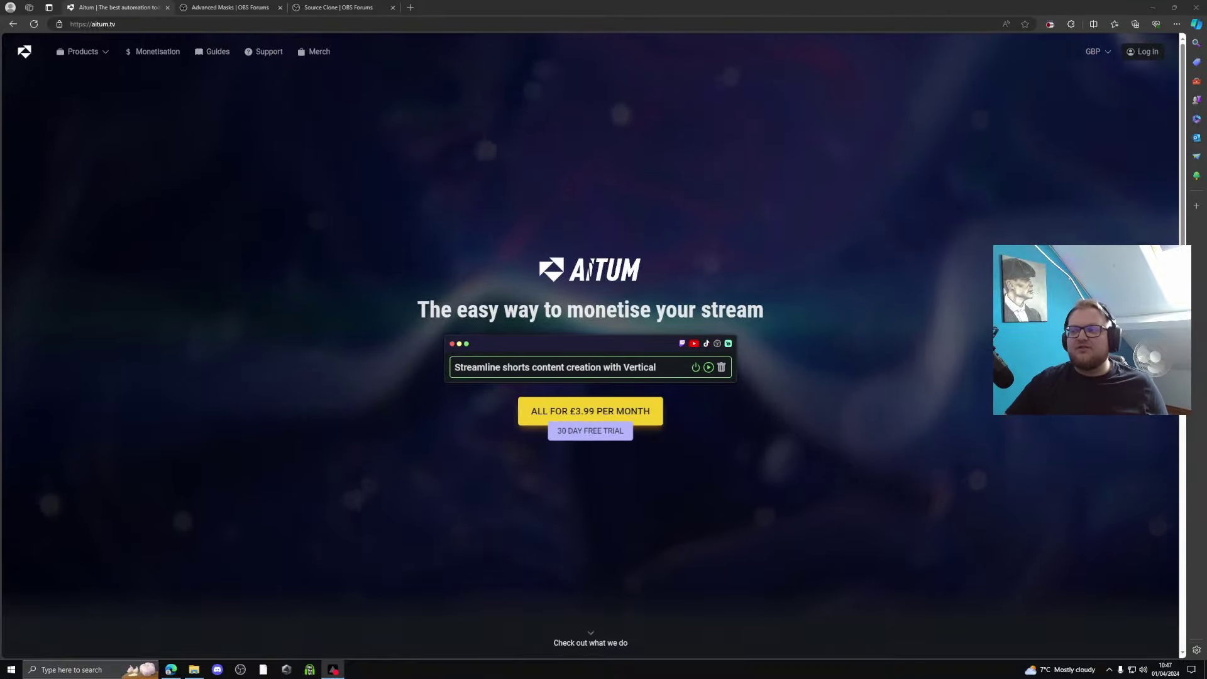
# - Look through the Aitum home page for the Aitum Vertical Plugin and its download option
pyautogui.scroll(-5, 730, 248)
pyautogui.scroll(5, 729, 248)
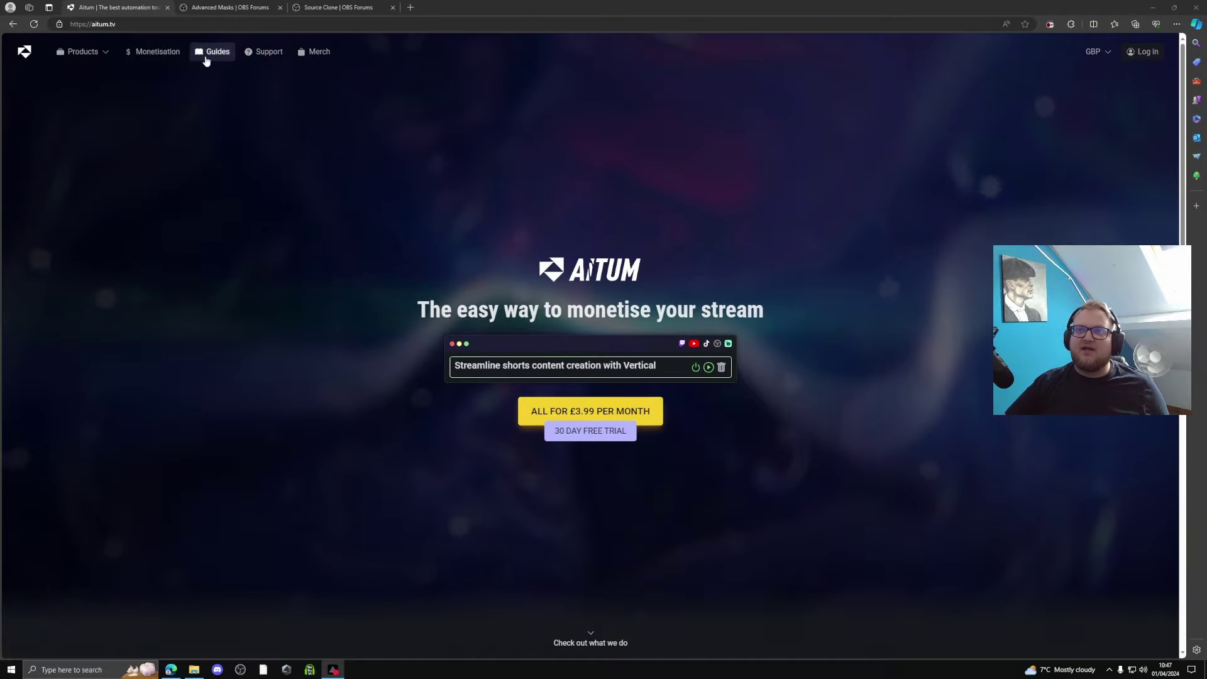
pyautogui.scroll(-4, 718, 165)
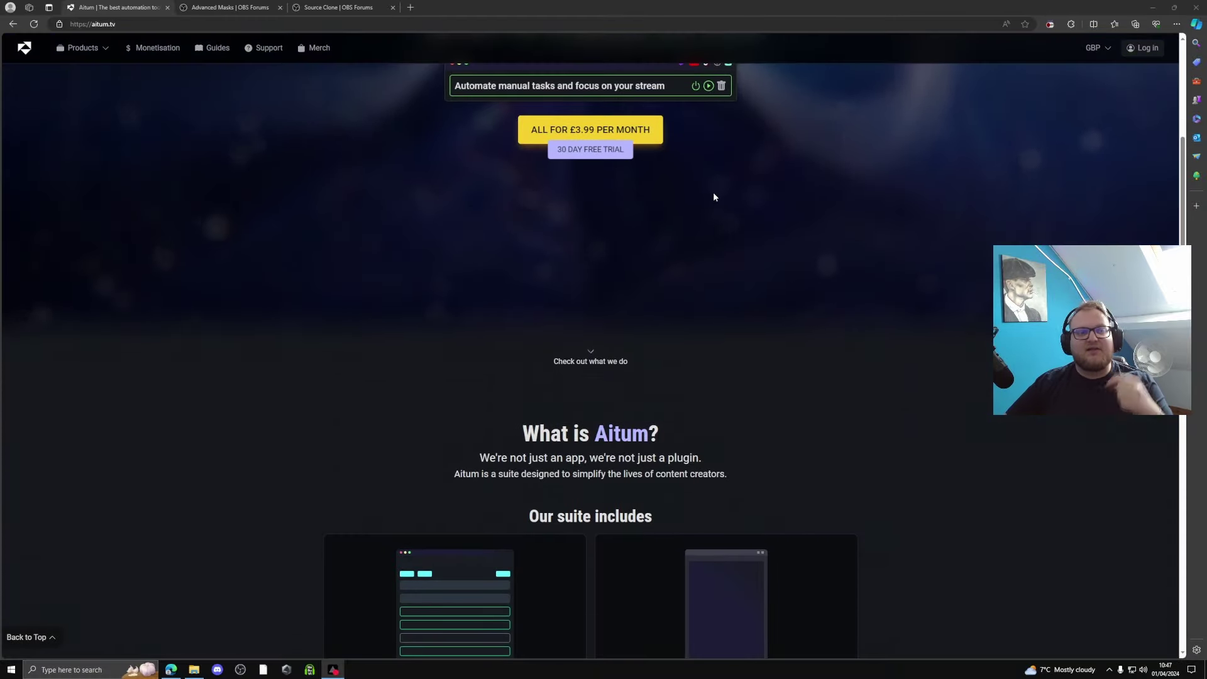
pyautogui.scroll(-6, 715, 186)
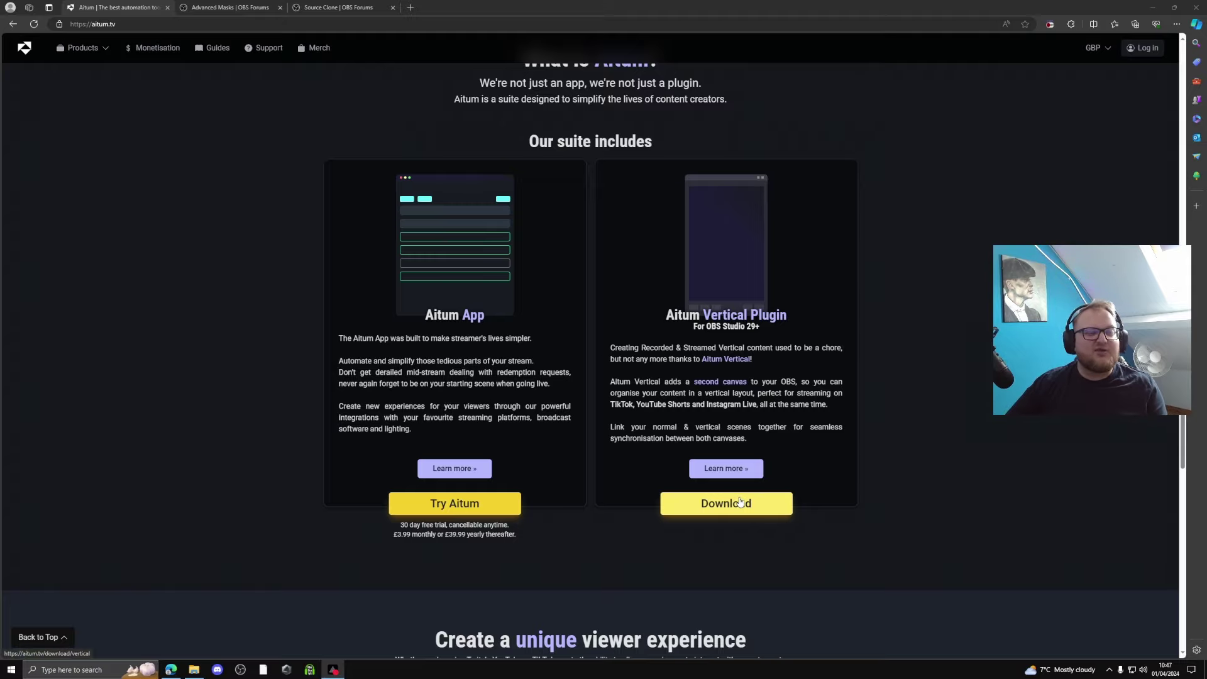
pyautogui.scroll(7, 696, 473)
pyautogui.scroll(-7, 695, 473)
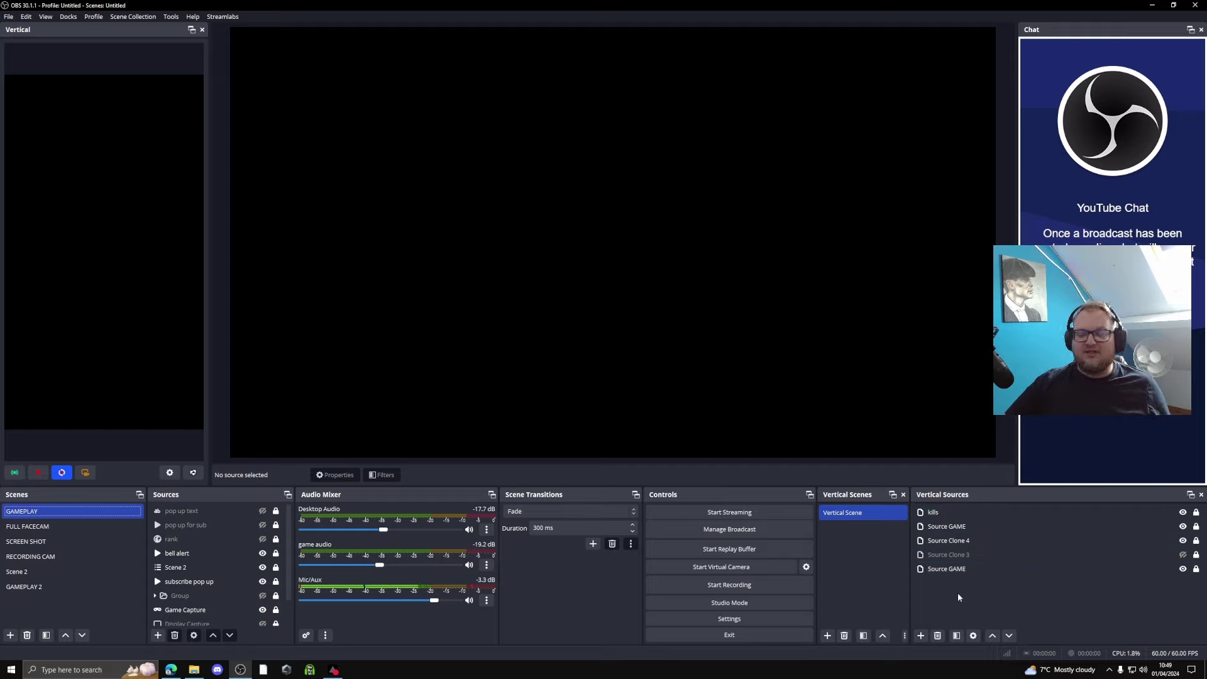
# - Switch to OBS Studio and look over the kills, Source GAME and Source Clone 4 entries of the Vertical Scene
pyautogui.click(941, 530)
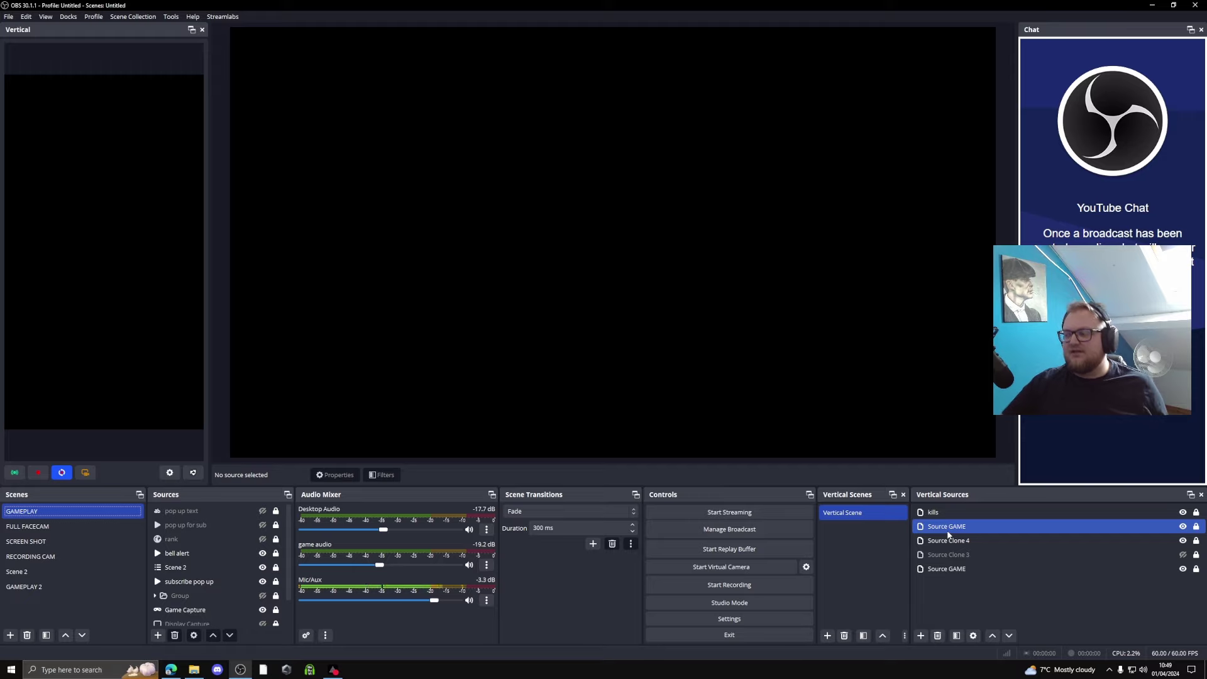
pyautogui.click(965, 540)
pyautogui.click(968, 512)
pyautogui.click(962, 526)
pyautogui.keyDown('ctrl'); pyautogui.click(962, 525); pyautogui.keyUp('ctrl')
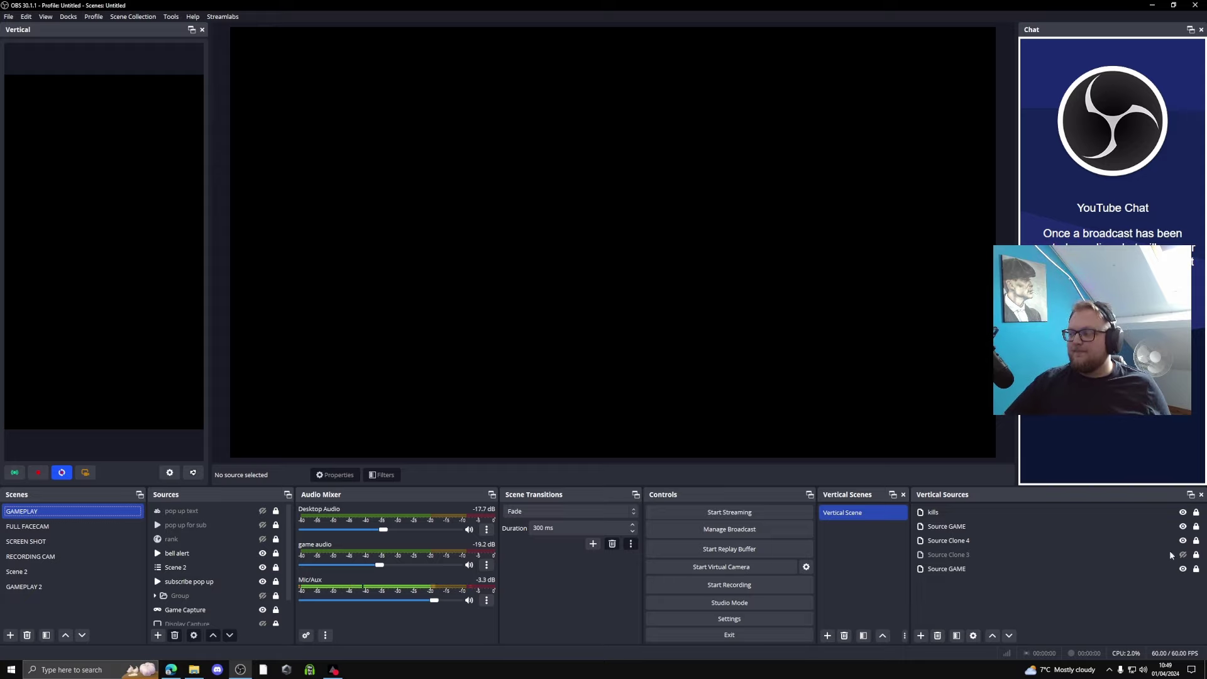
# - Try unlocking the kills and upper Source GAME vertical sources, and lock both again
pyautogui.click(1196, 513)
pyautogui.click(1198, 530)
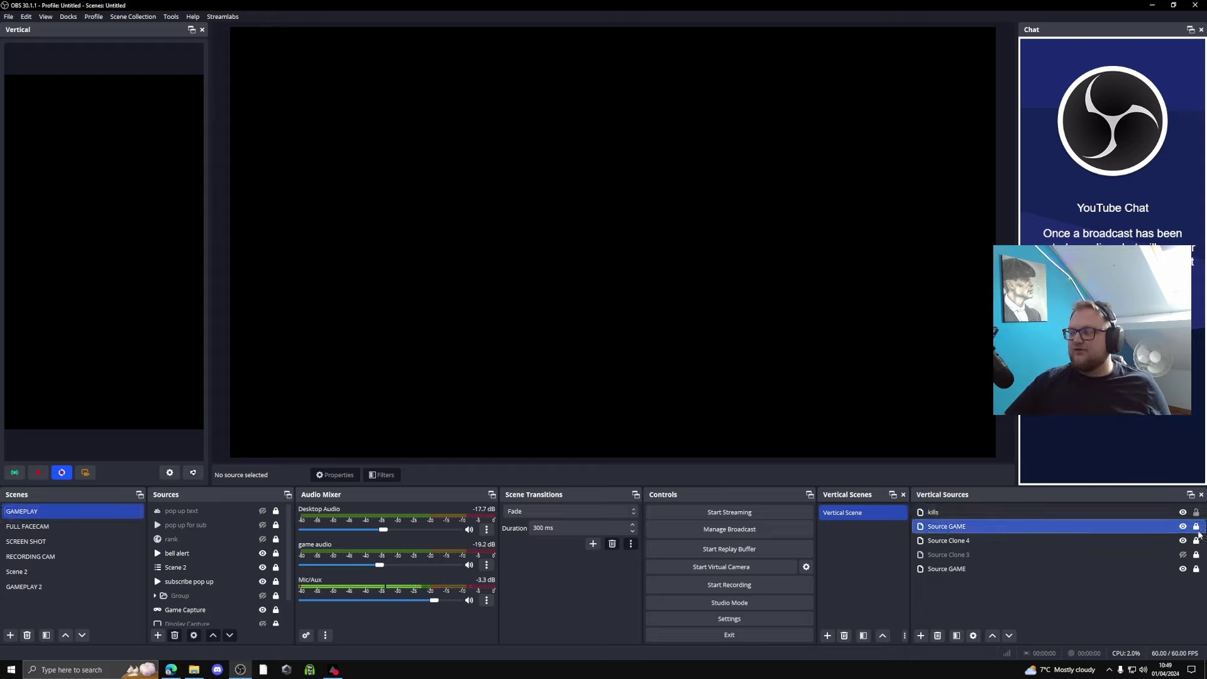
pyautogui.click(1197, 528)
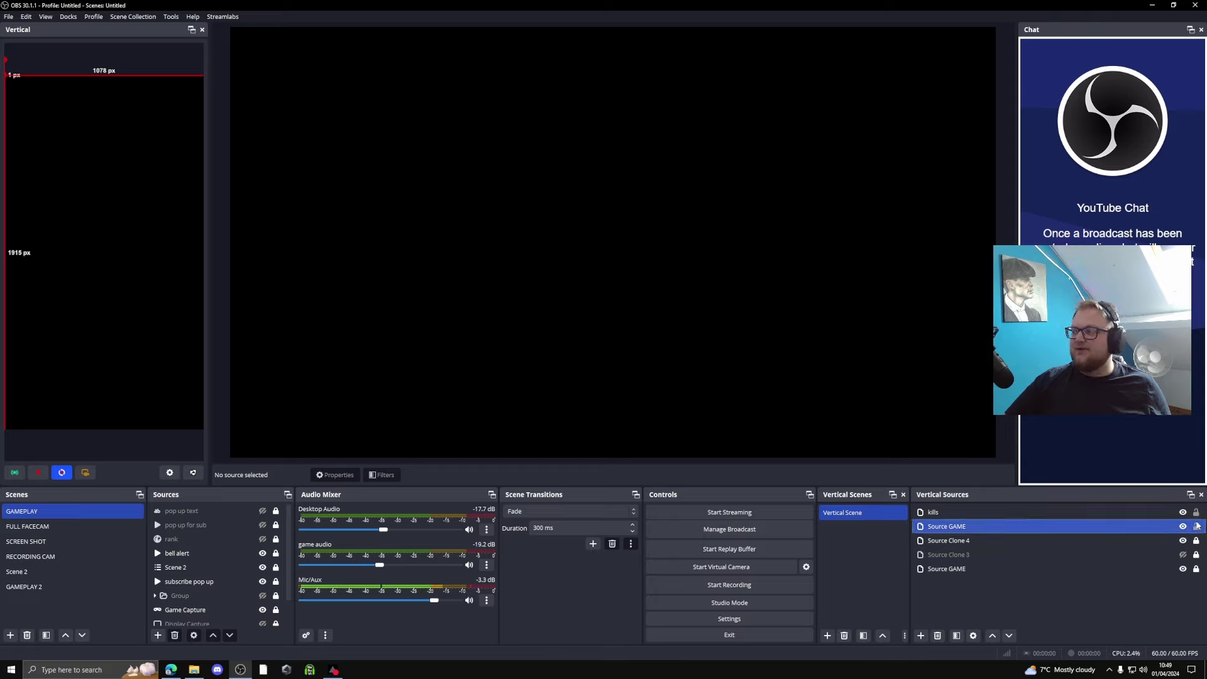
pyautogui.hotkey('shift', 'Up')
pyautogui.click(1197, 528)
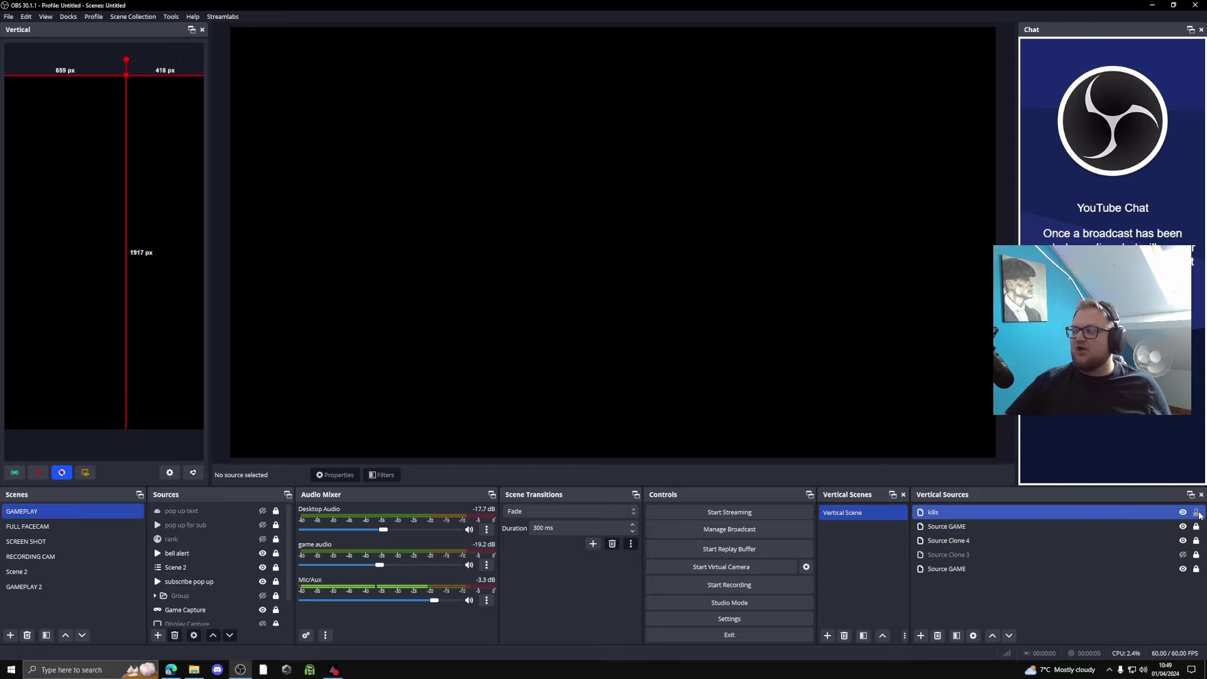
pyautogui.keyDown('ctrl'); pyautogui.click(1107, 569); pyautogui.keyUp('ctrl')
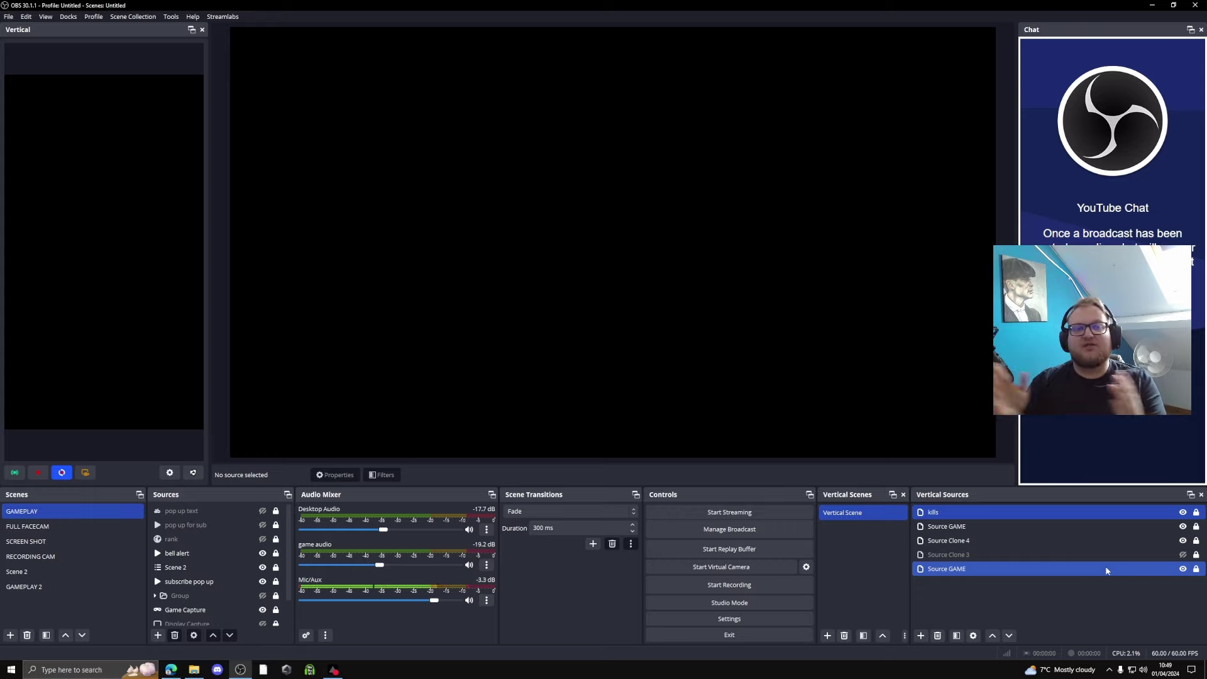
pyautogui.keyDown('ctrl'); pyautogui.click(1106, 571); pyautogui.keyUp('ctrl')
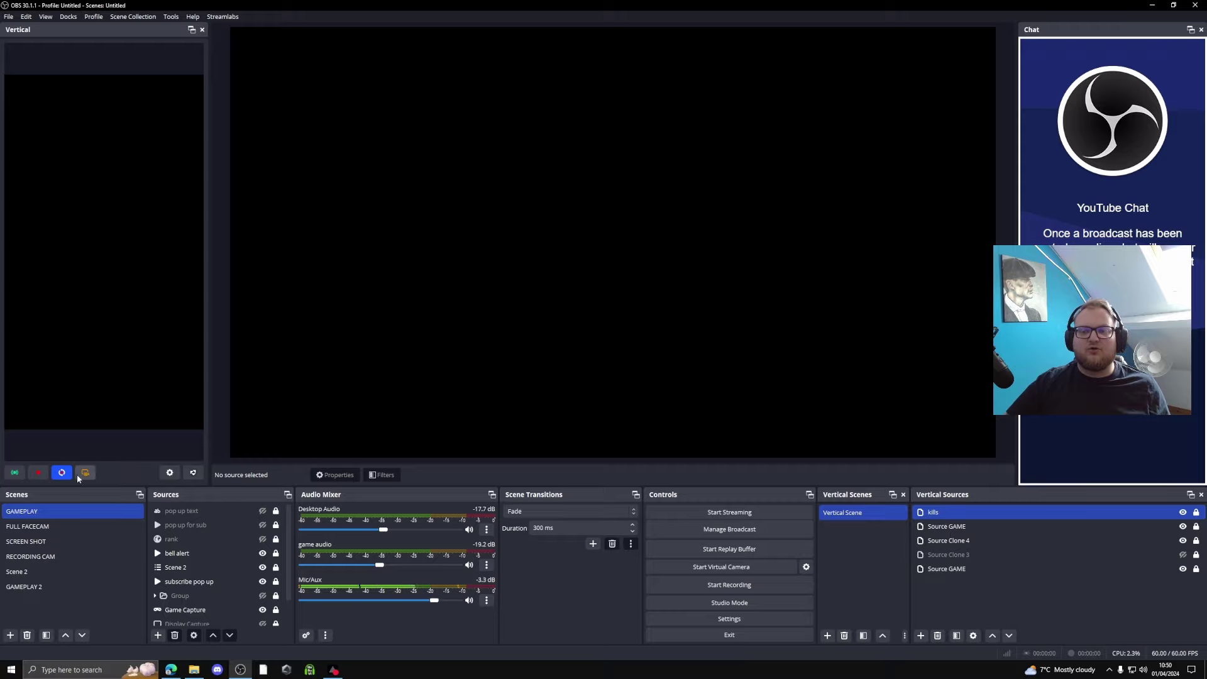
# - Open the settings of the vertical canvas and examine its general and streaming options
pyautogui.click(170, 473)
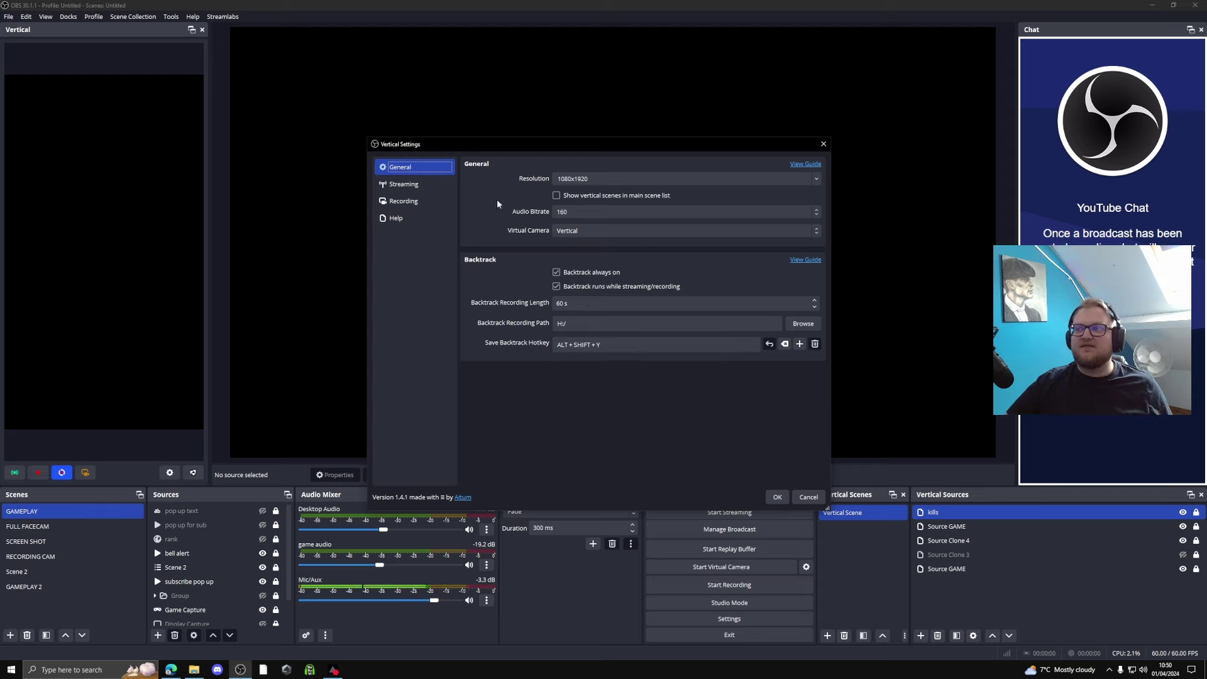
pyautogui.click(403, 192)
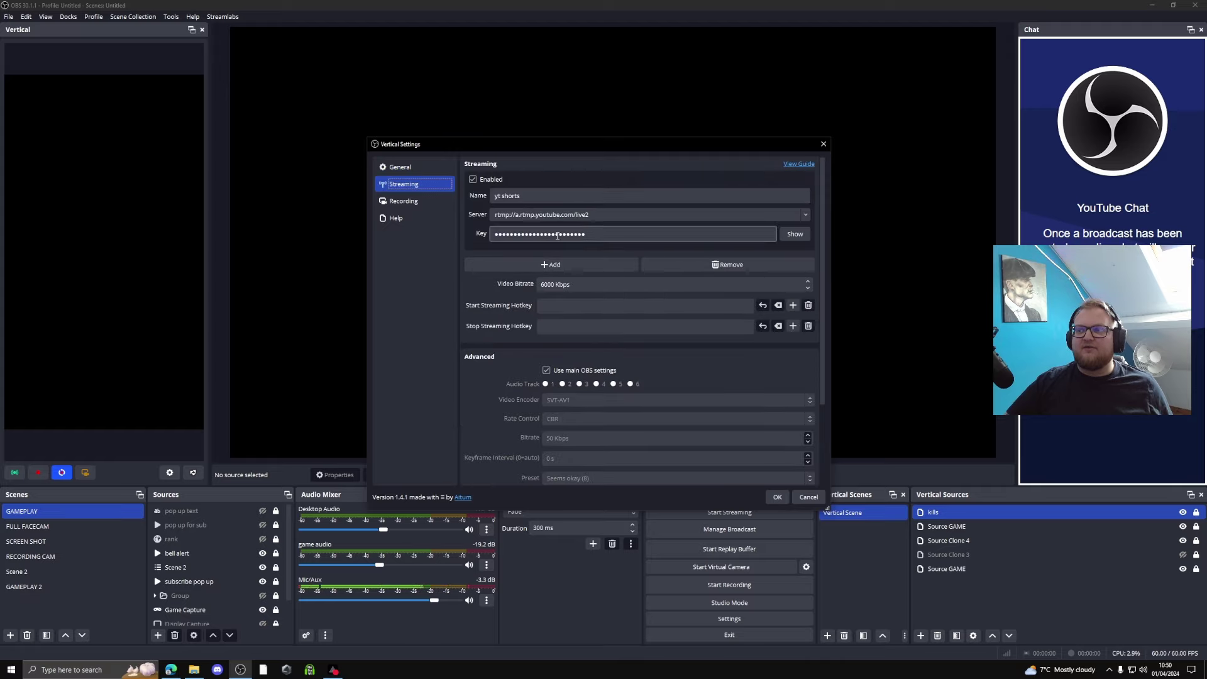
pyautogui.click(591, 236)
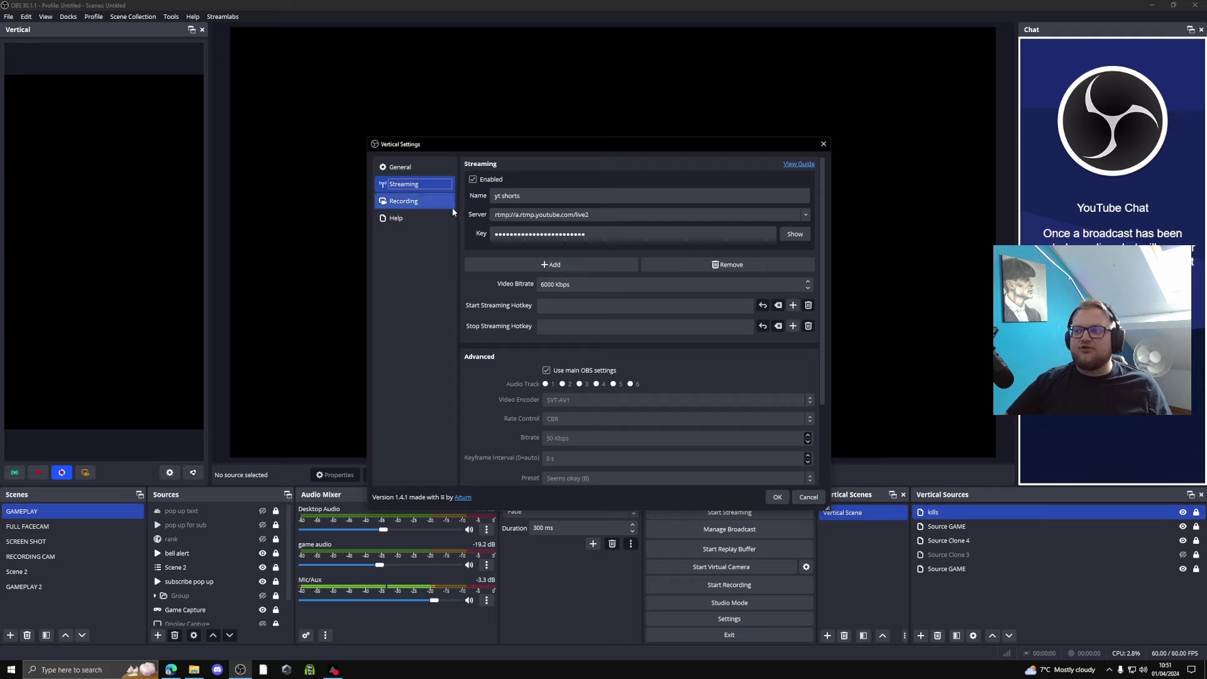
pyautogui.scroll(-2, 536, 319)
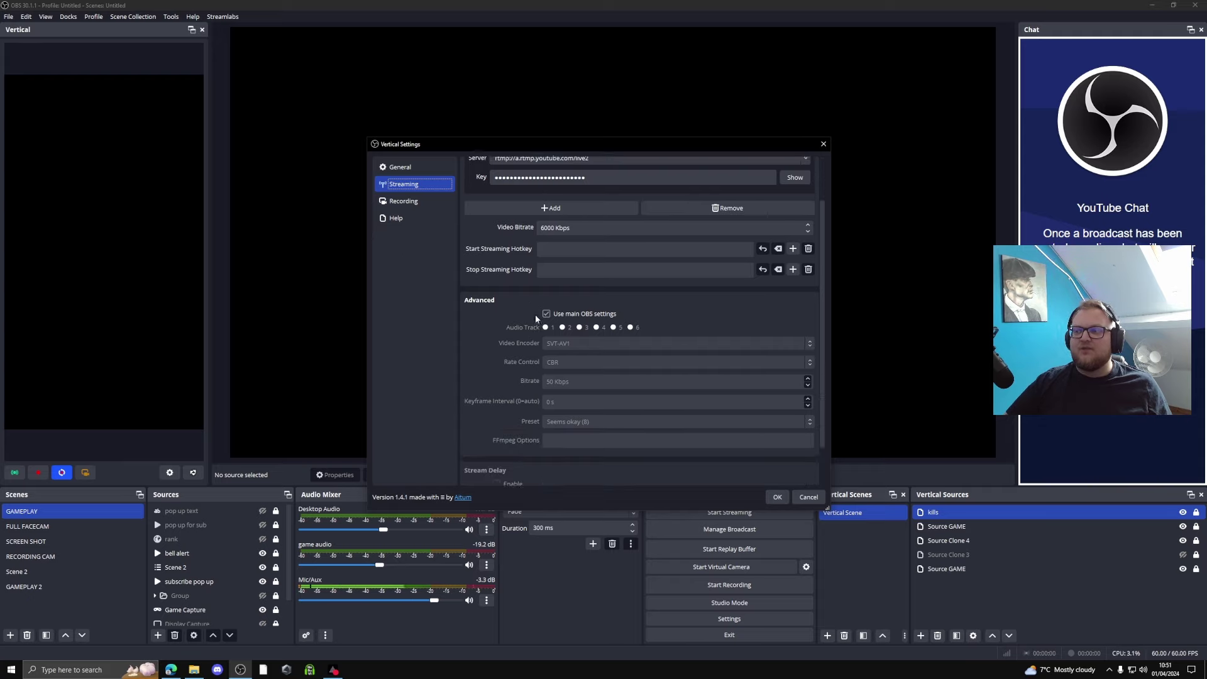
pyautogui.scroll(-2, 536, 319)
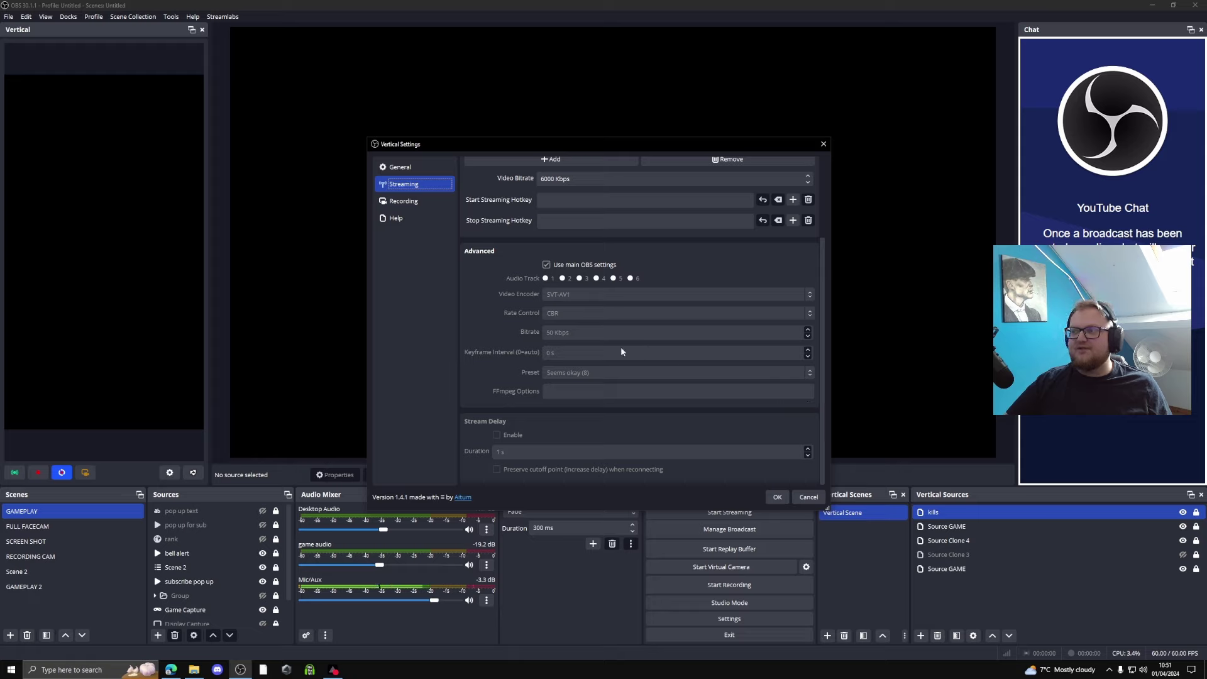
pyautogui.scroll(4, 601, 352)
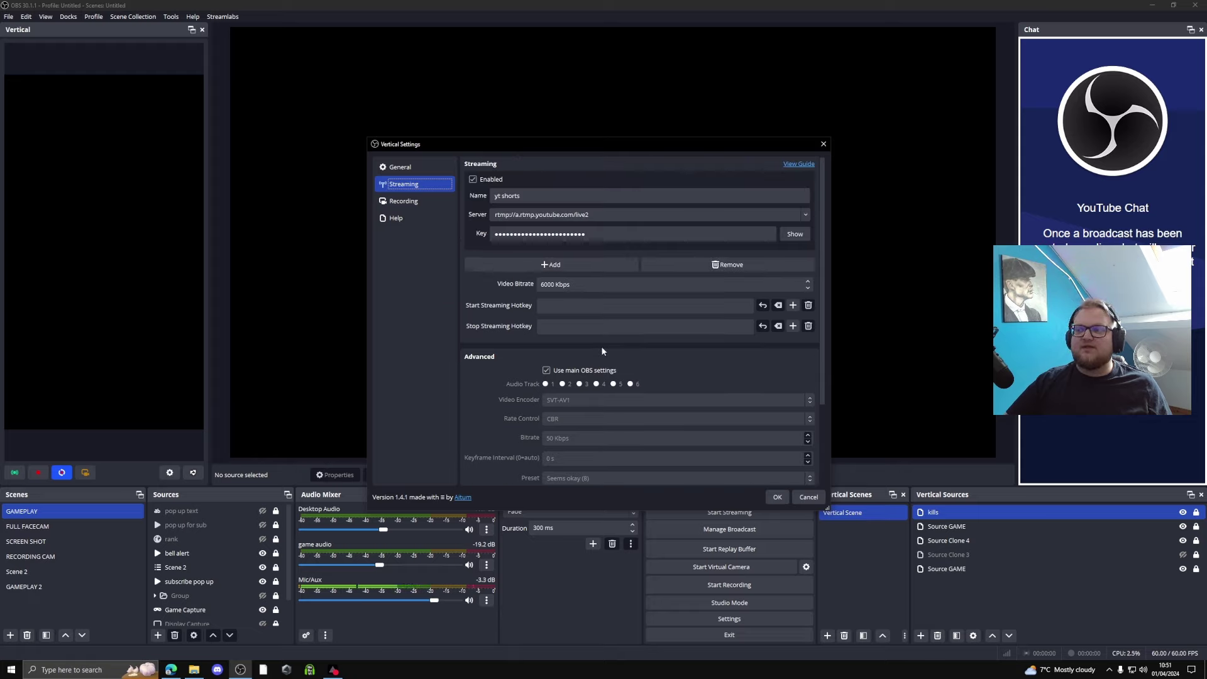
# - Examine the vertical canvas's recording options, recheck the streaming and general ones, and close the settings without changes
pyautogui.click(395, 204)
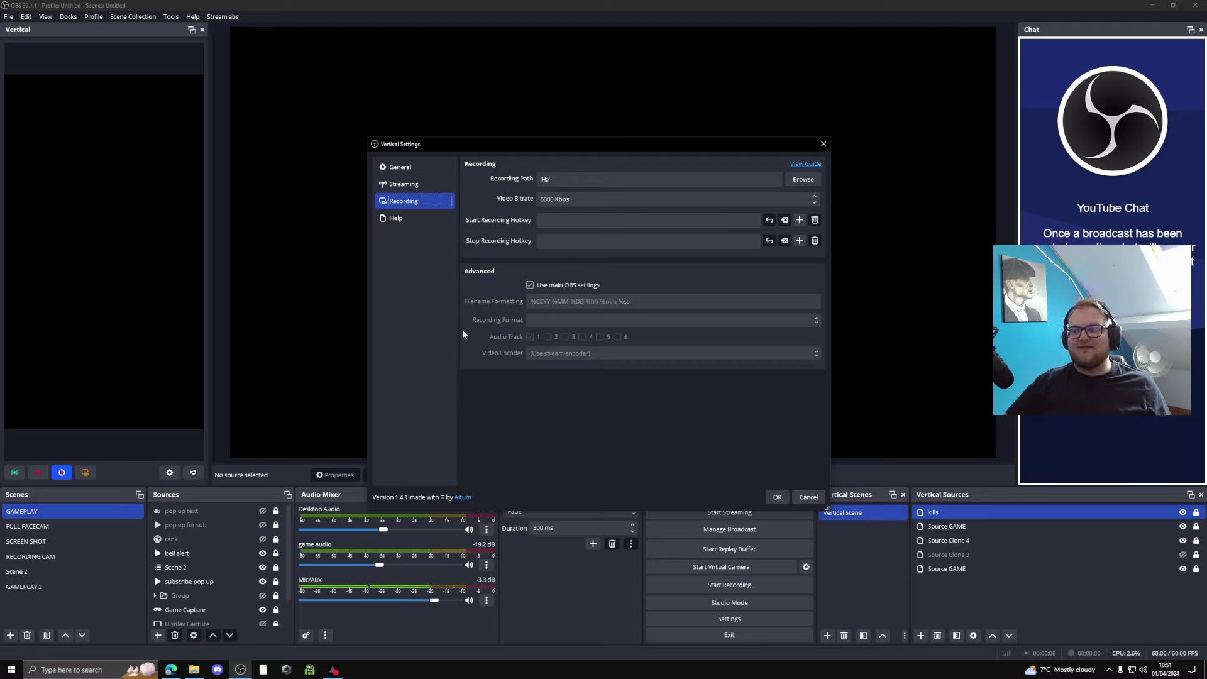
pyautogui.click(410, 168)
pyautogui.click(412, 189)
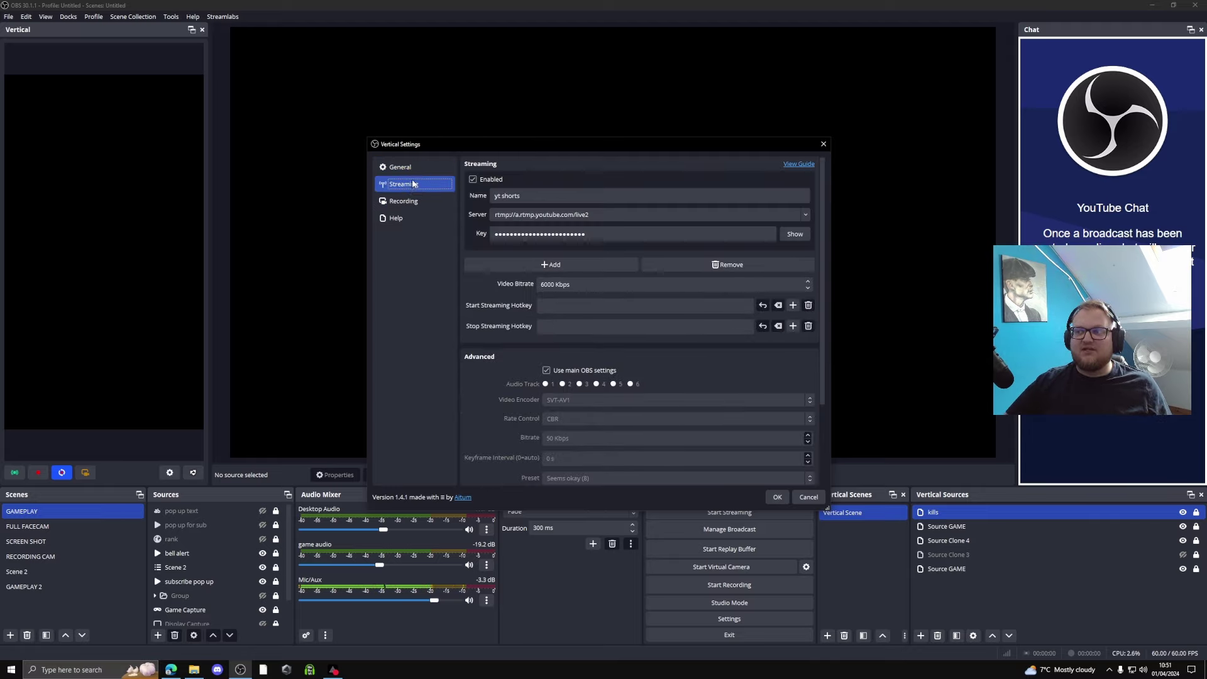
pyautogui.click(409, 168)
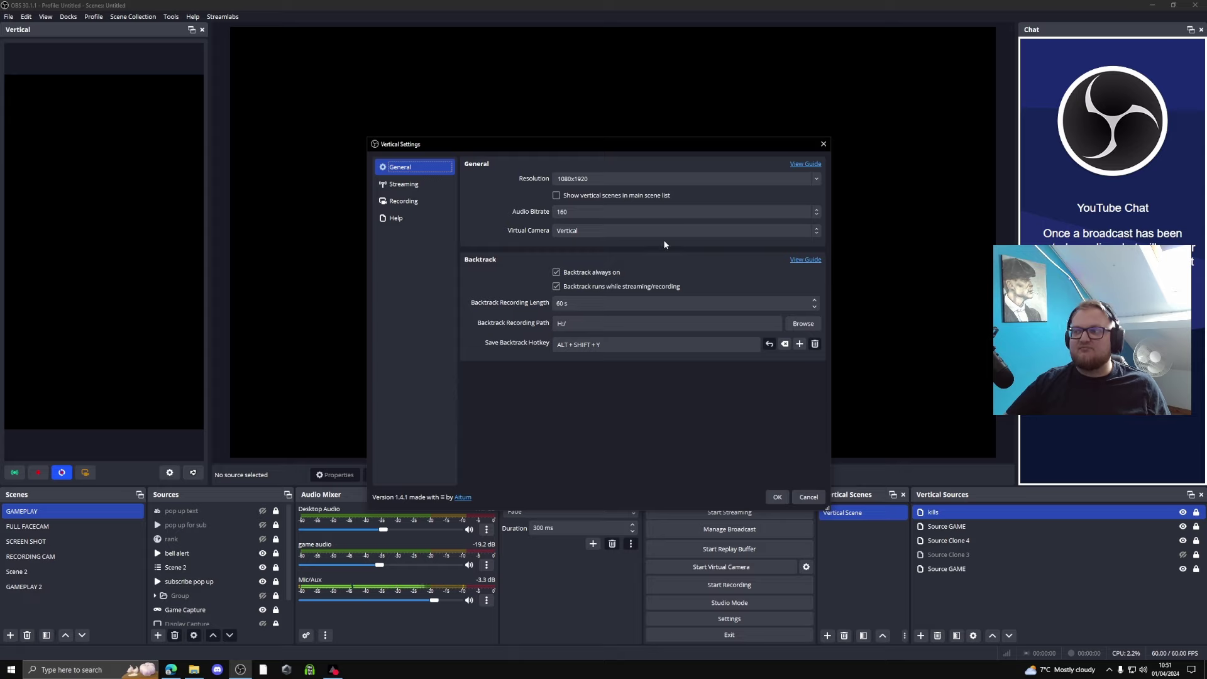
pyautogui.click(824, 144)
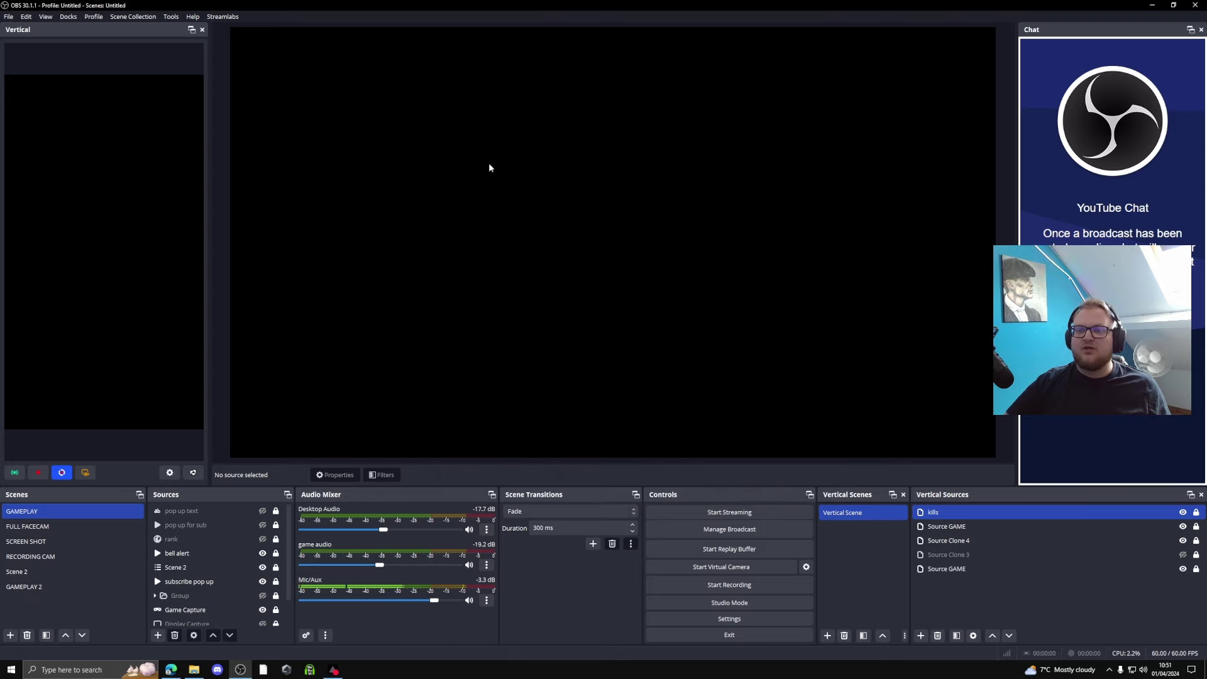
pyautogui.click(61, 473)
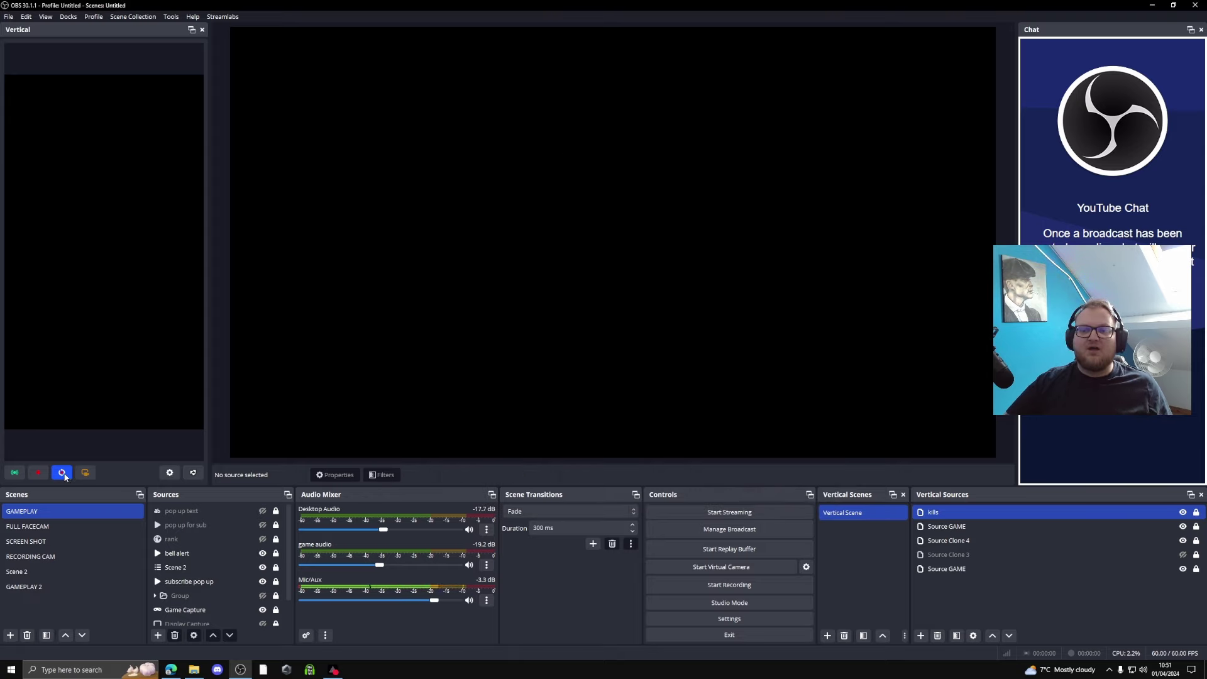
pyautogui.click(169, 473)
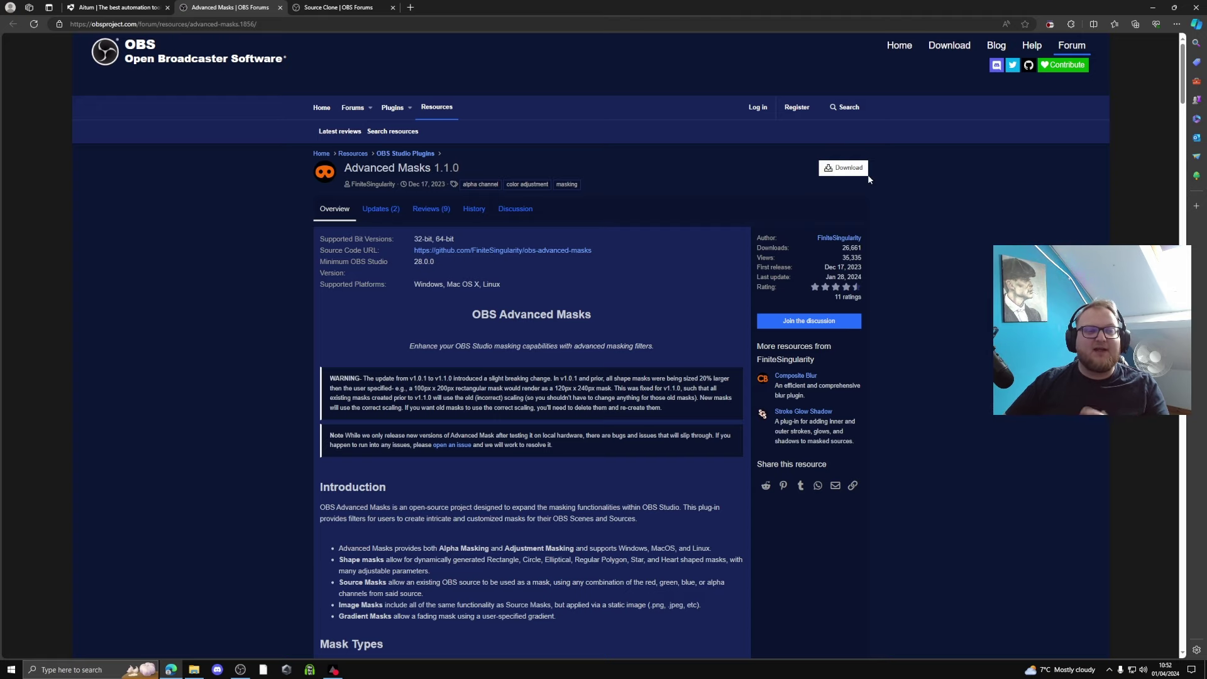
# - Open the file choices for downloading Advanced Masks 1.1.0 and find the Windows installer archive
pyautogui.click(849, 168)
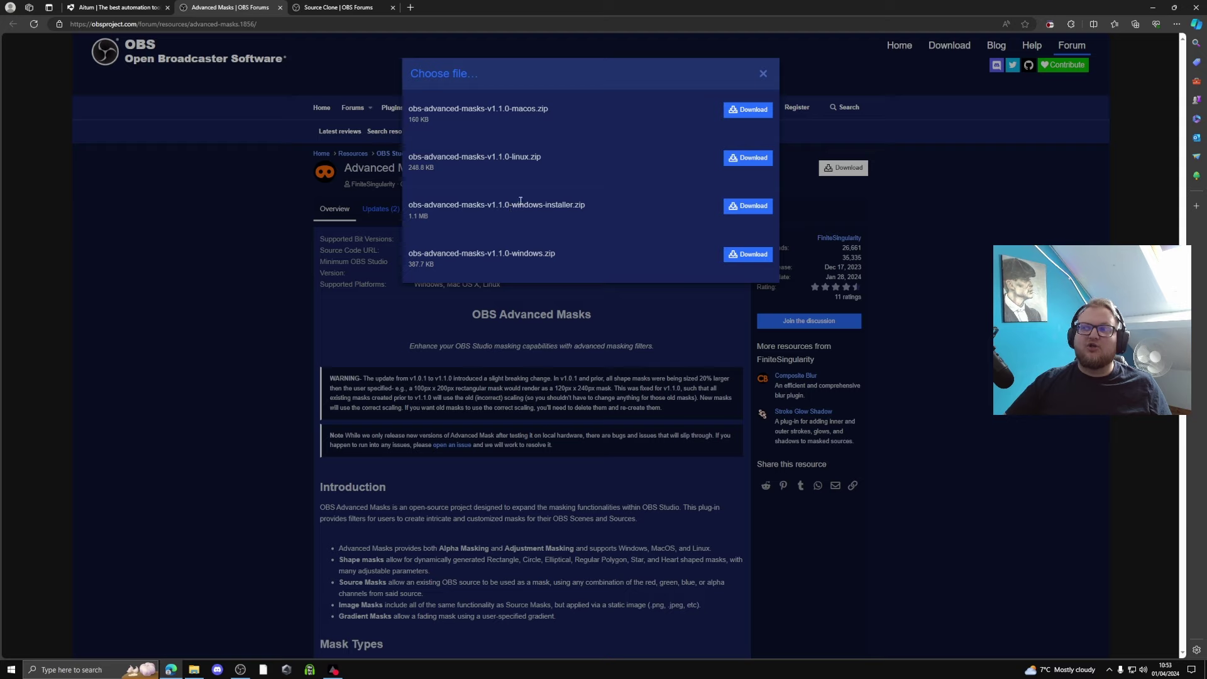
pyautogui.moveTo(515, 205); pyautogui.dragTo(578, 208)
pyautogui.click(542, 170)
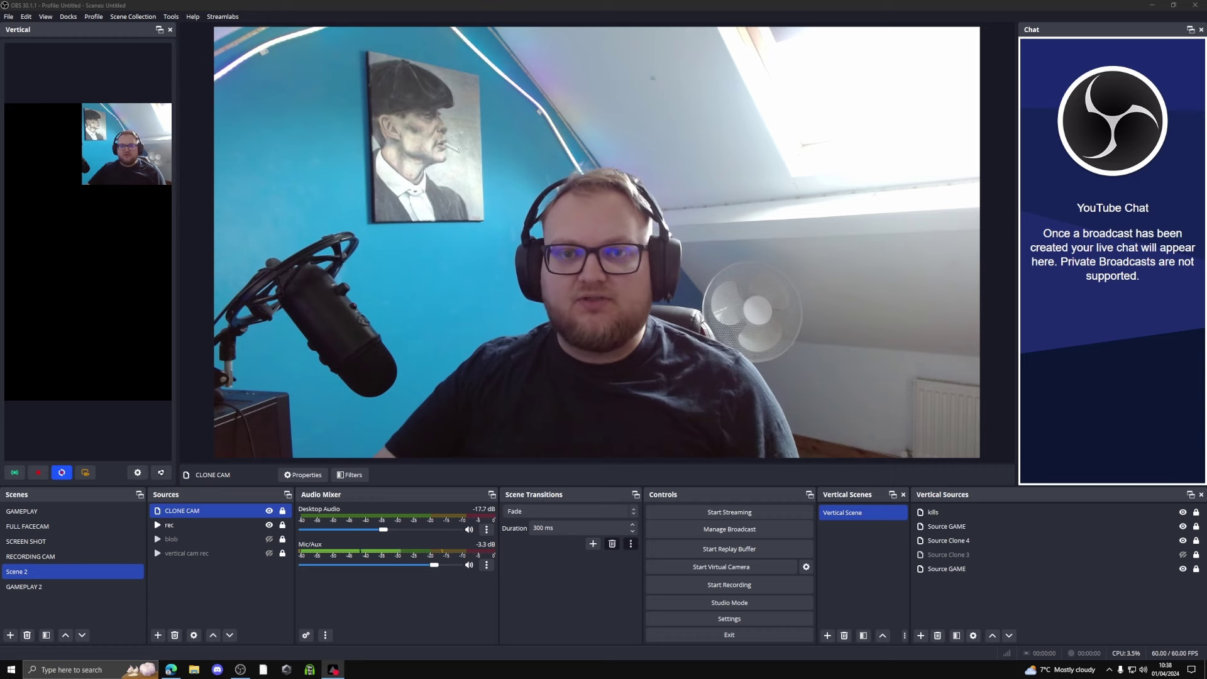
# - Open the filters of the CLONE CAM source in OBS Studio and enable its Advanced Mask effect filter
pyautogui.rightClick(183, 511)
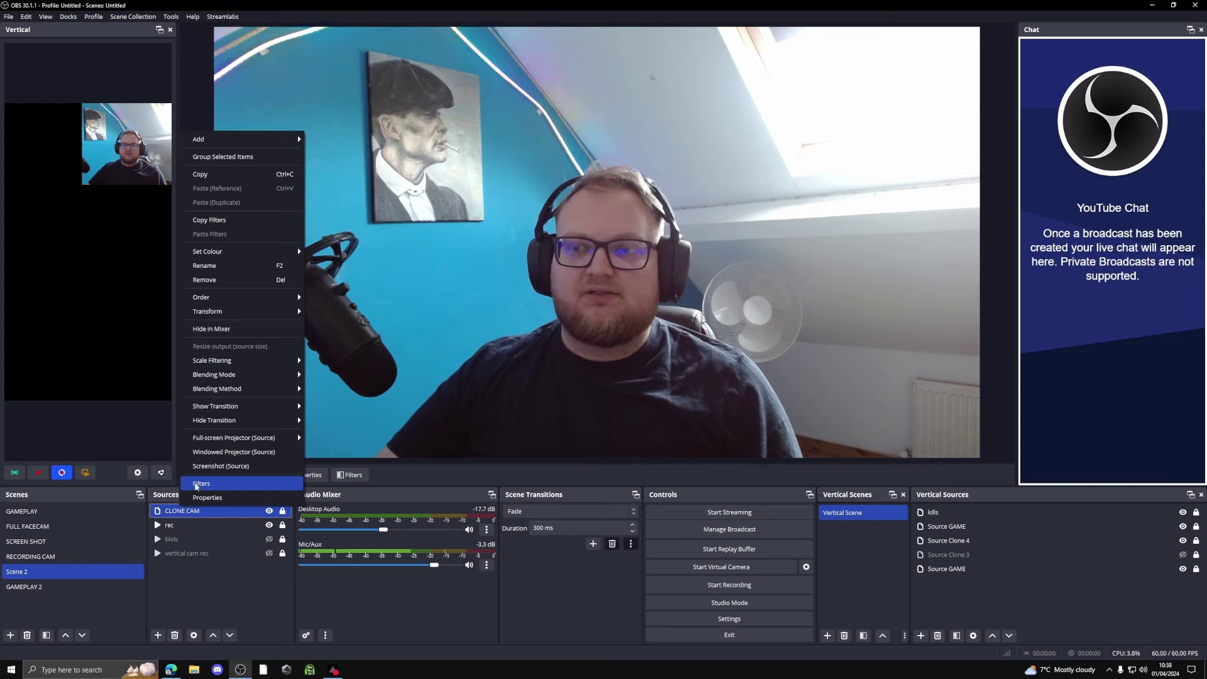
pyautogui.click(196, 484)
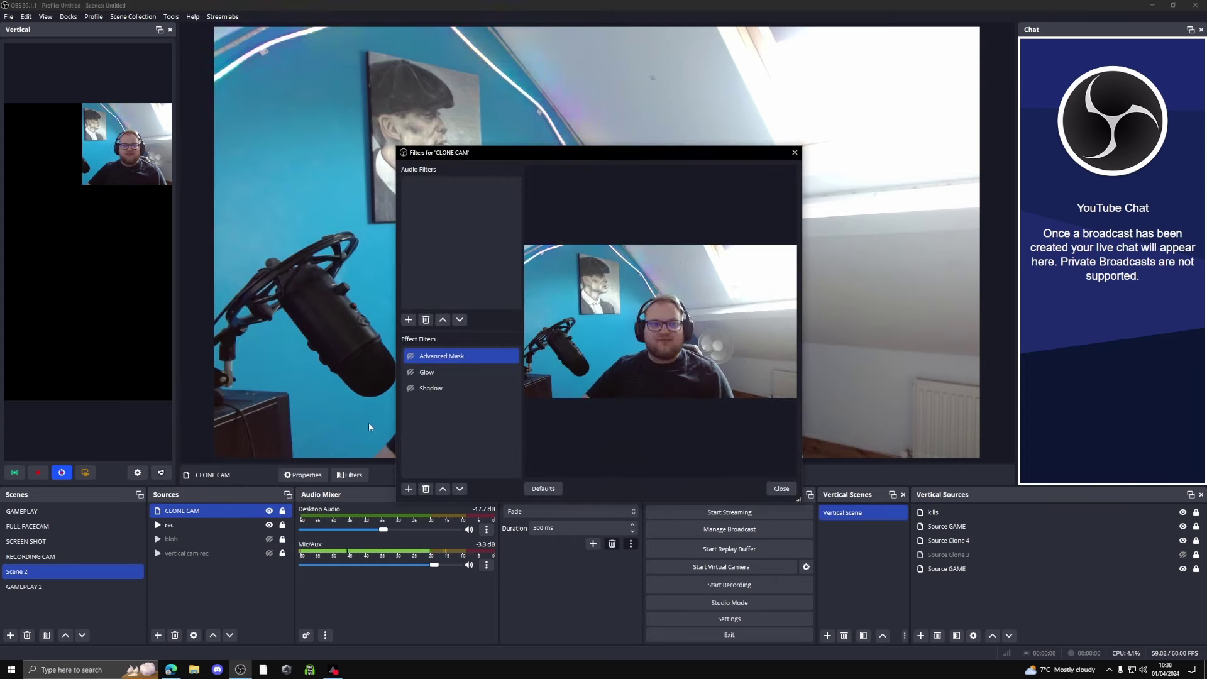
pyautogui.keyDown('ctrl'); pyautogui.click(448, 371); pyautogui.keyUp('ctrl')
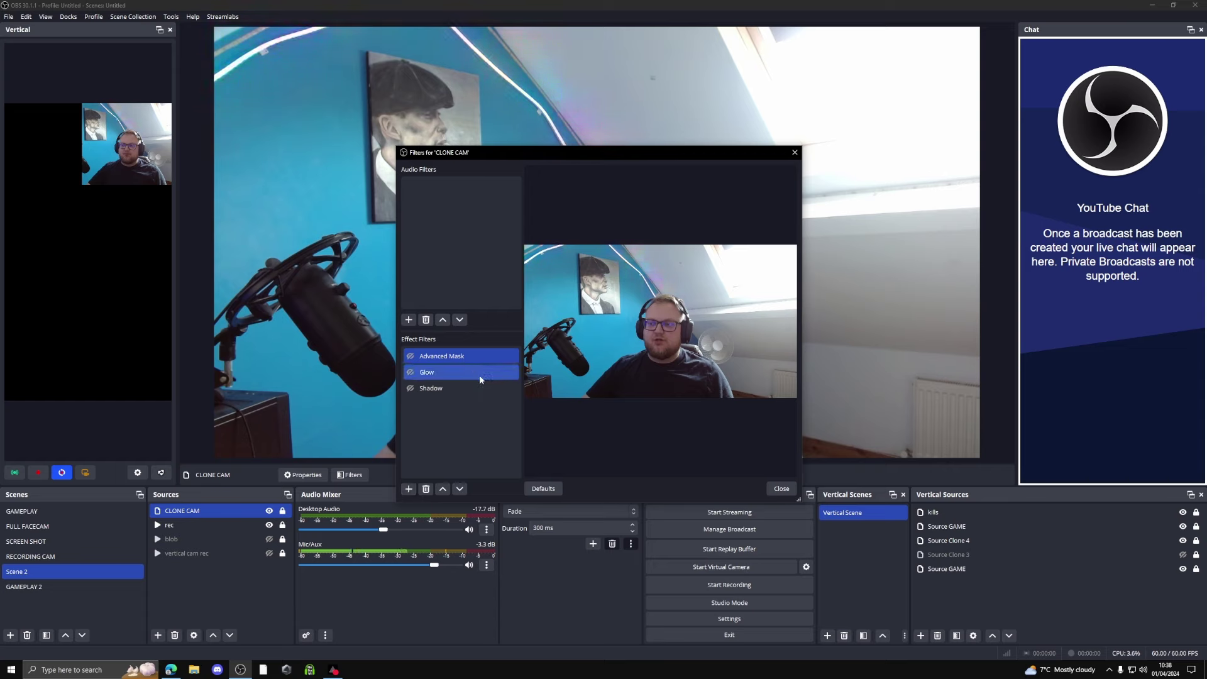
pyautogui.click(409, 489)
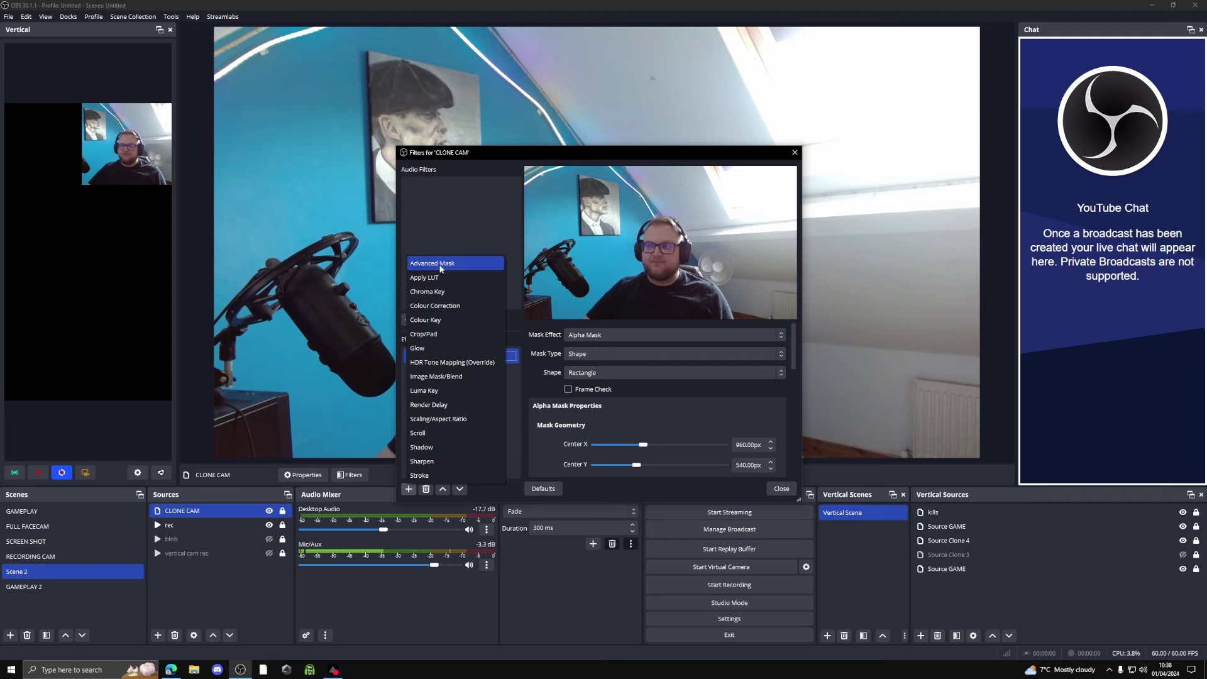
pyautogui.click(454, 243)
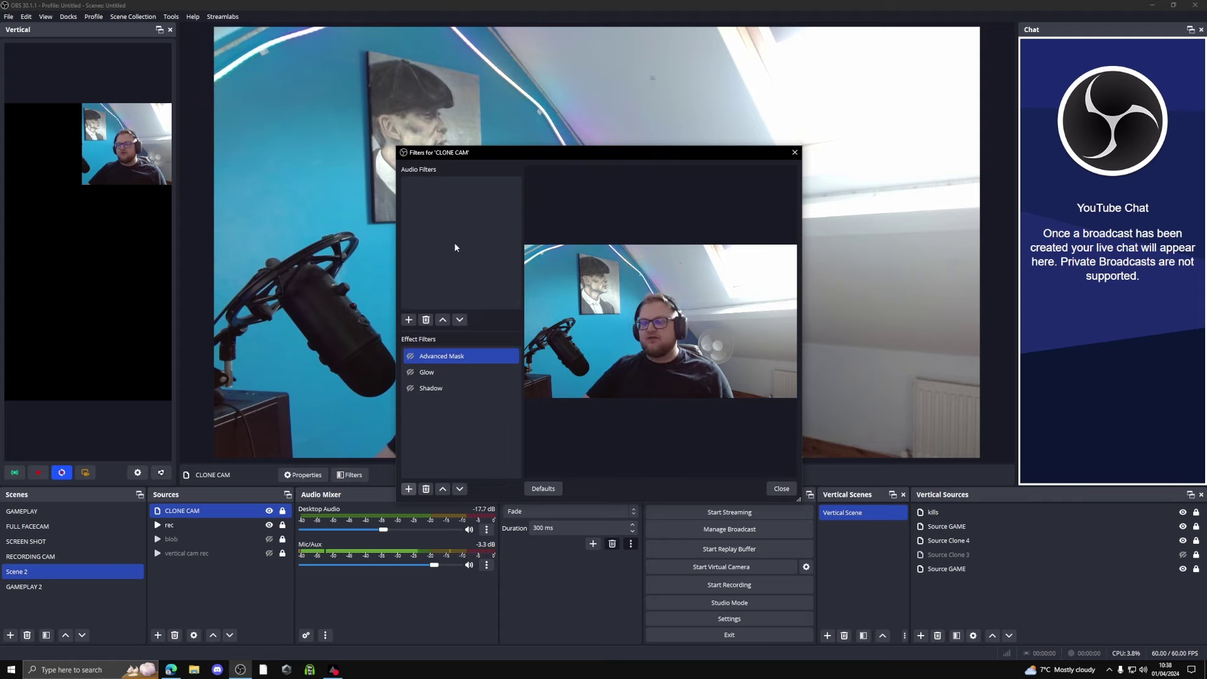
pyautogui.click(410, 356)
pyautogui.click(440, 356)
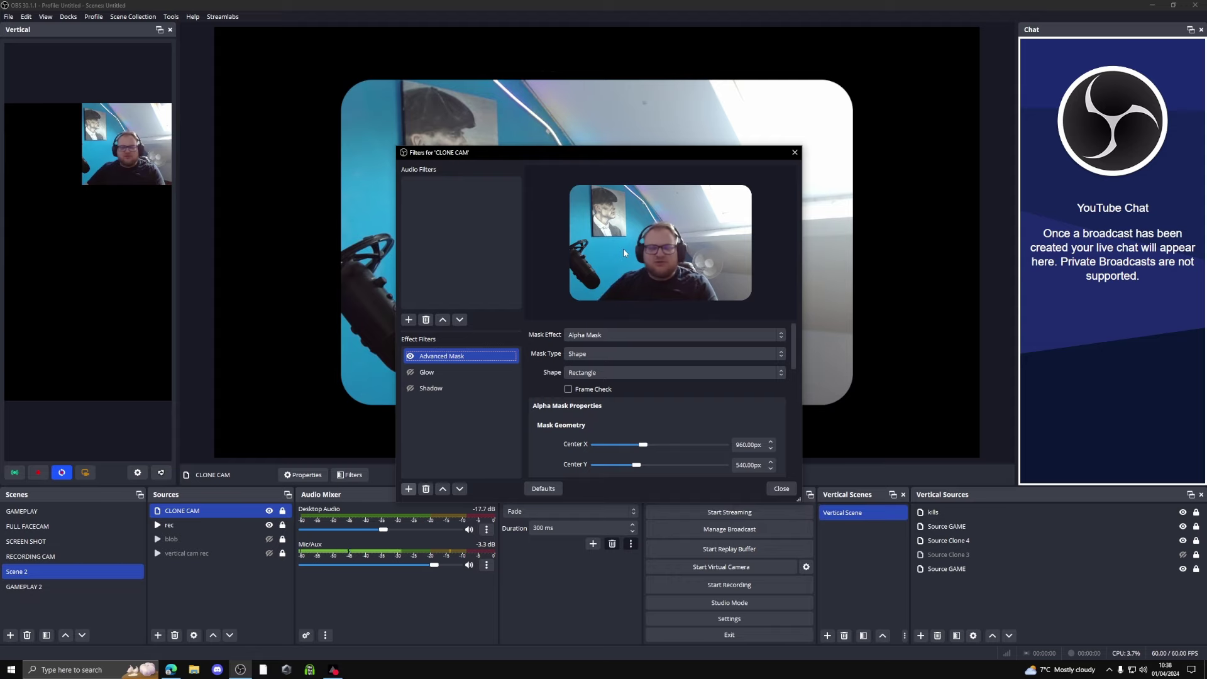
# - Examine the mask effect and mask type choices of the Advanced Mask filter, keeping Alpha Mask and Shape
pyautogui.click(598, 335)
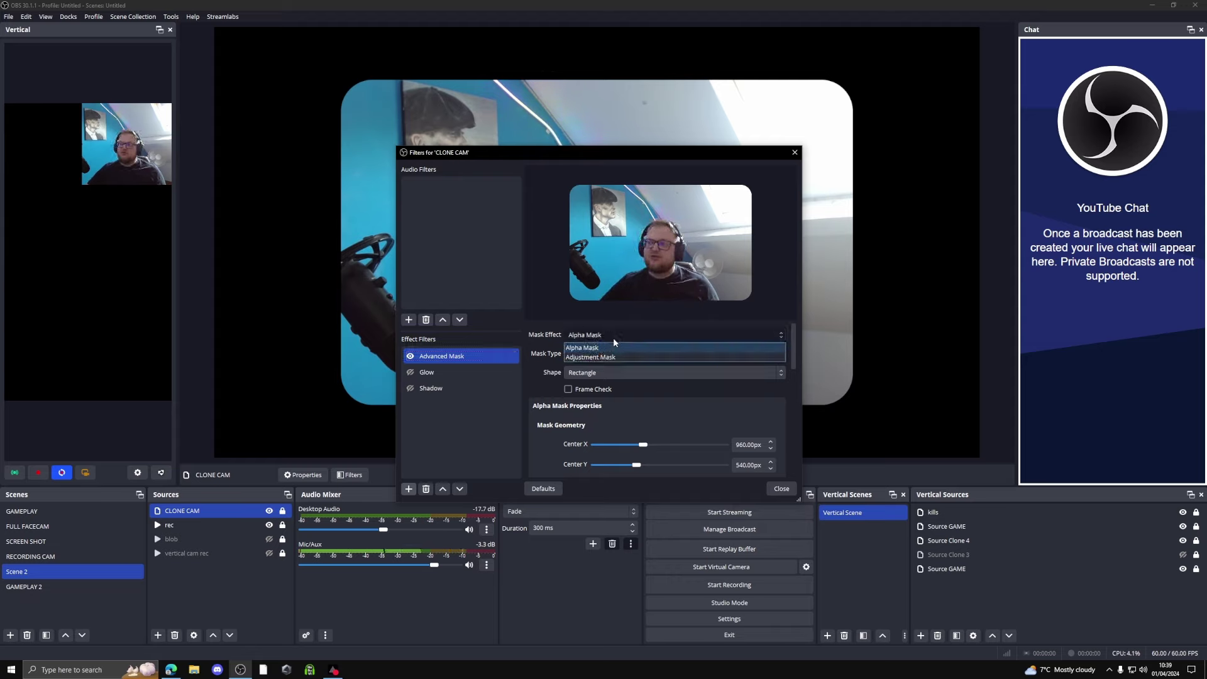
pyautogui.click(615, 345)
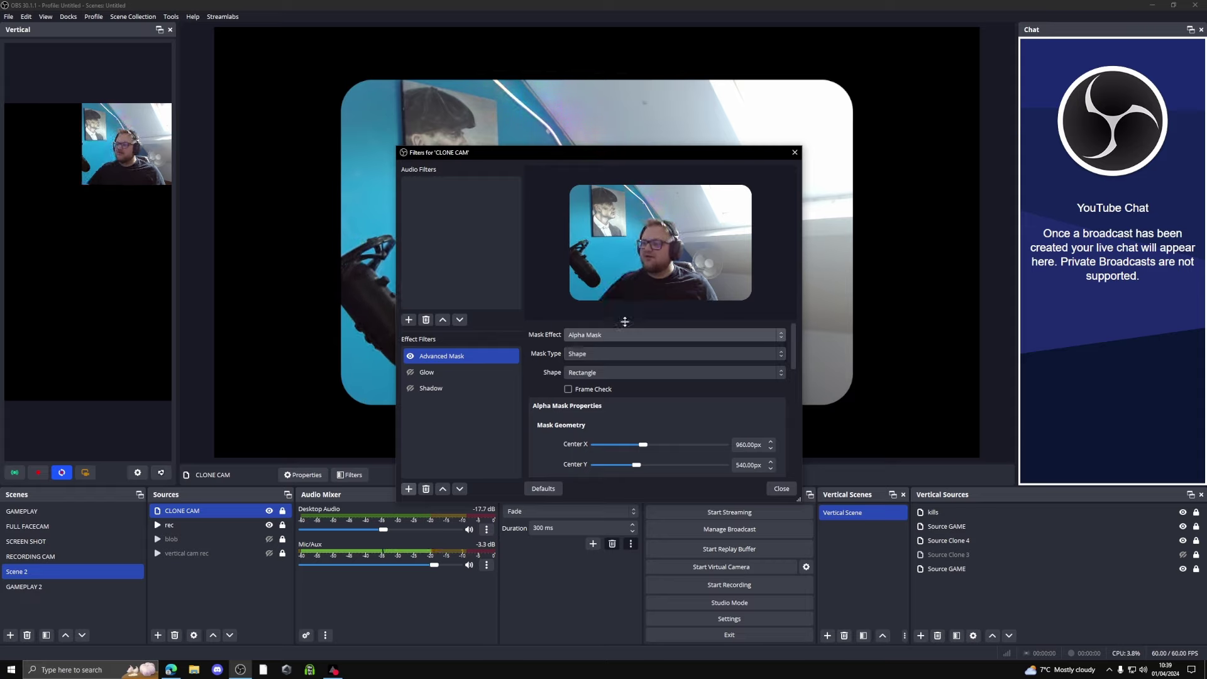
pyautogui.click(608, 357)
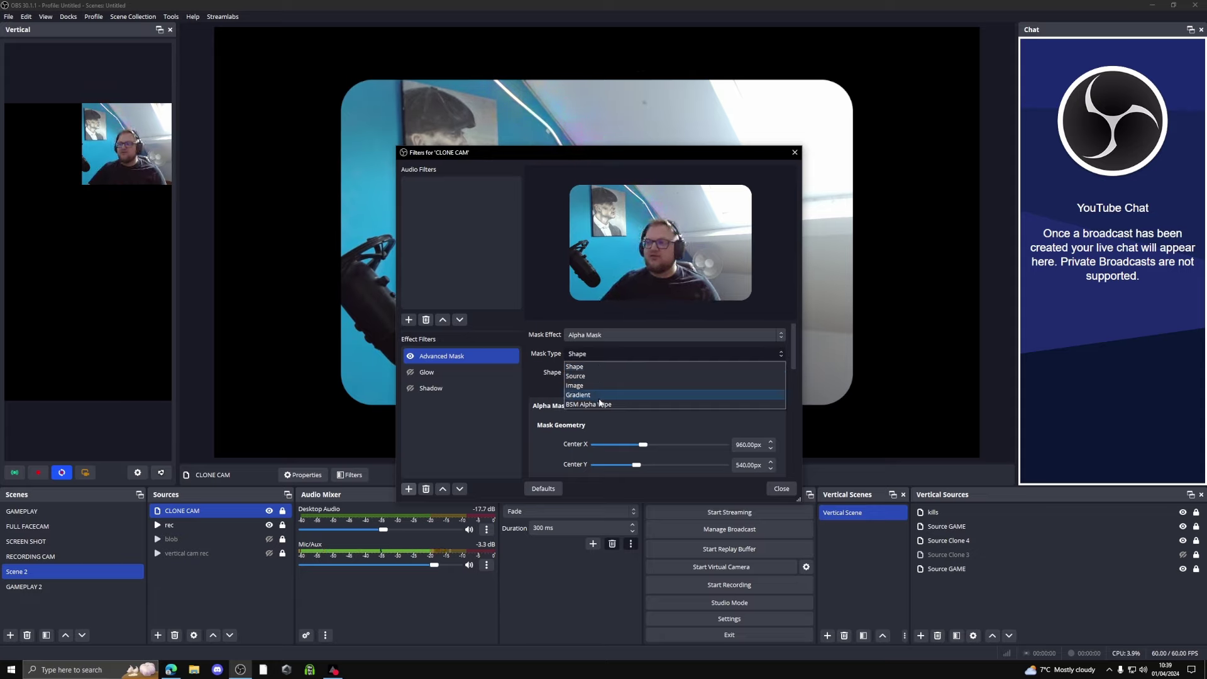
pyautogui.click(618, 356)
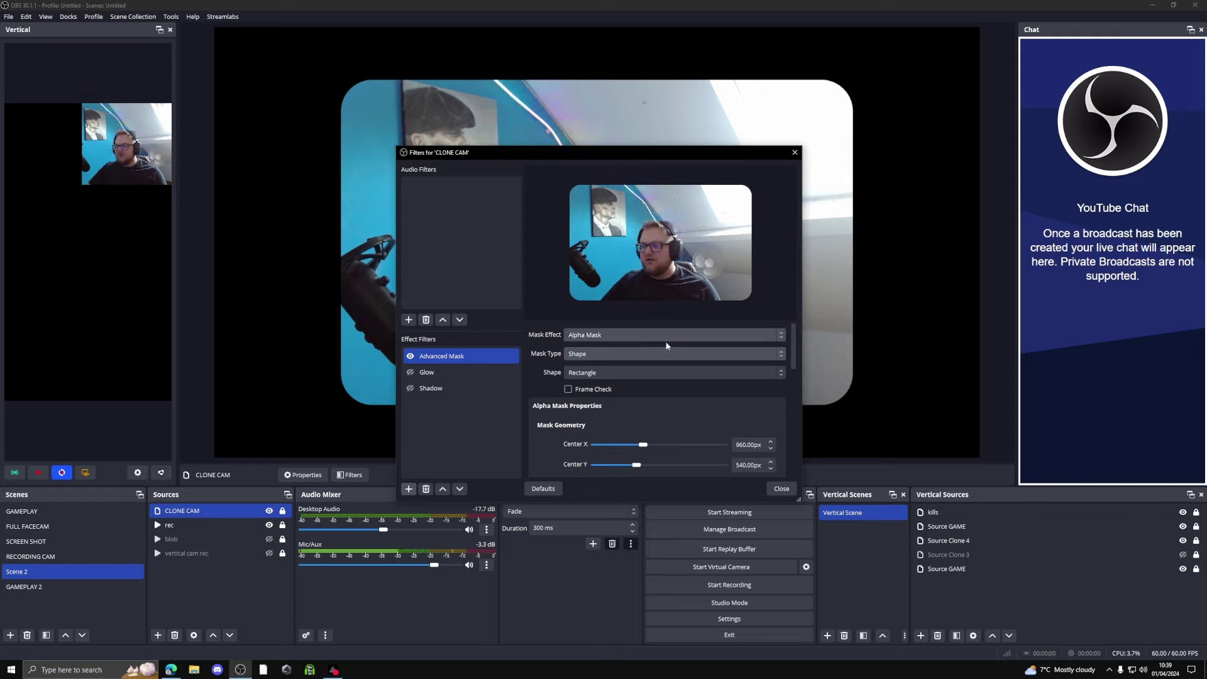
# - Try the Circle, Regular Polygon and Star mask shapes on the cloned camera and return the shape to Rectangle
pyautogui.click(592, 374)
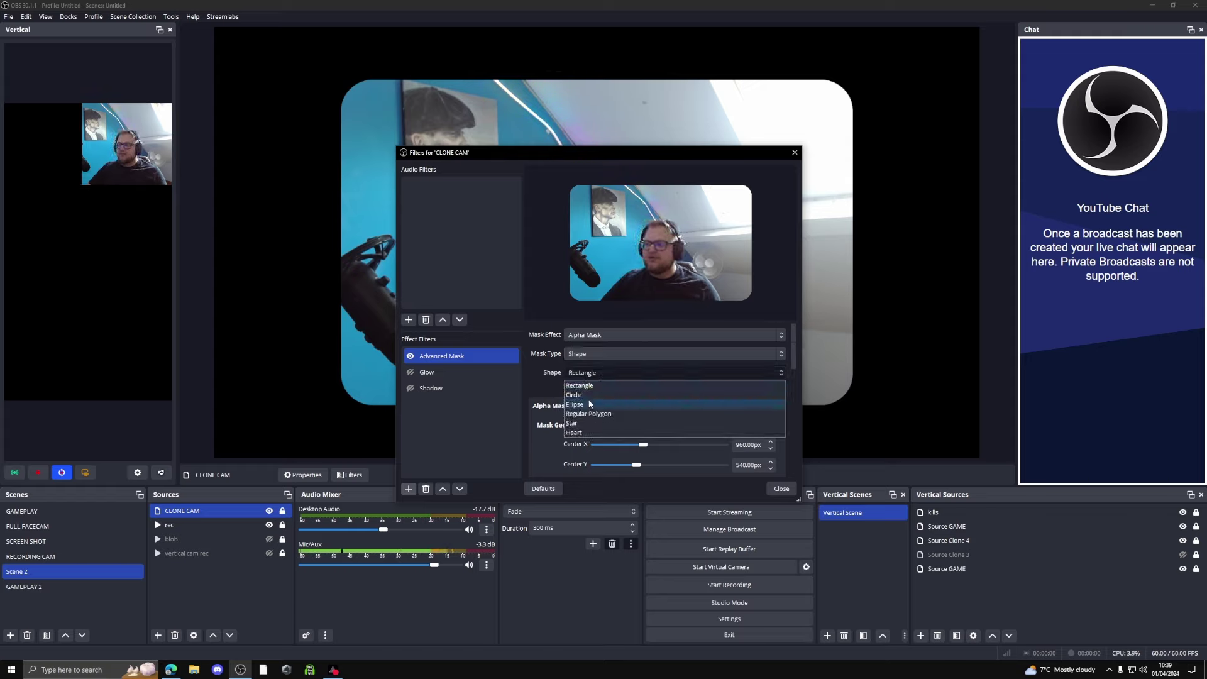
pyautogui.click(592, 396)
pyautogui.click(604, 374)
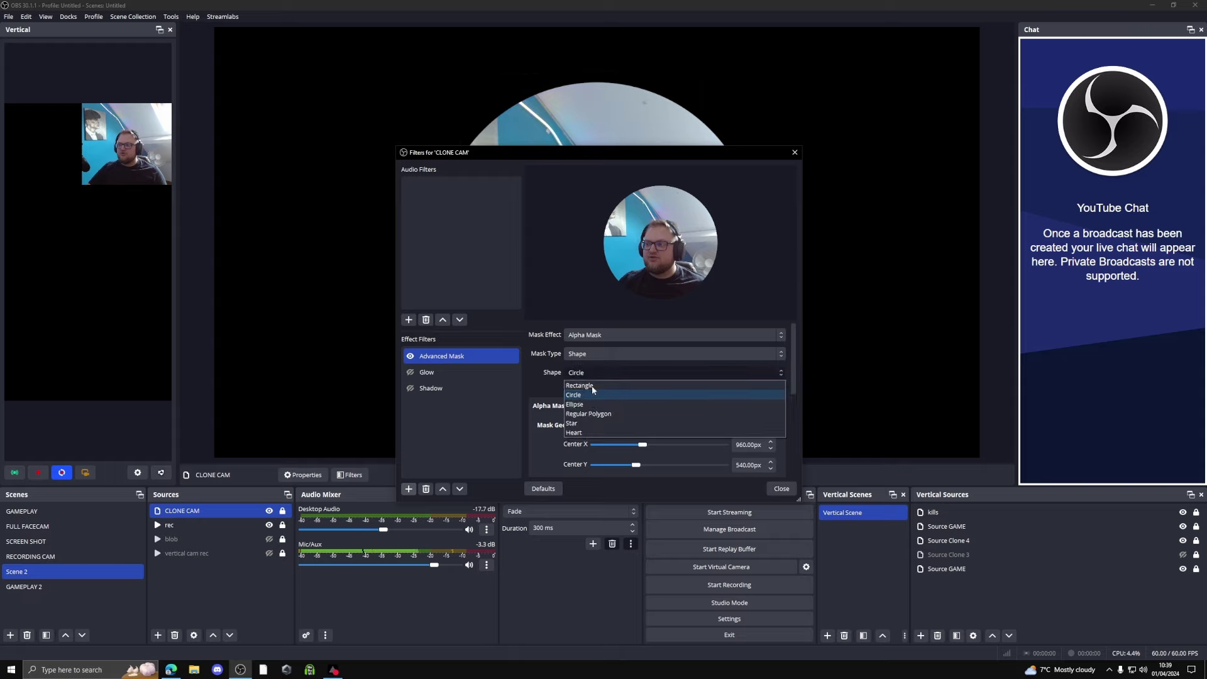
pyautogui.click(597, 415)
pyautogui.click(608, 374)
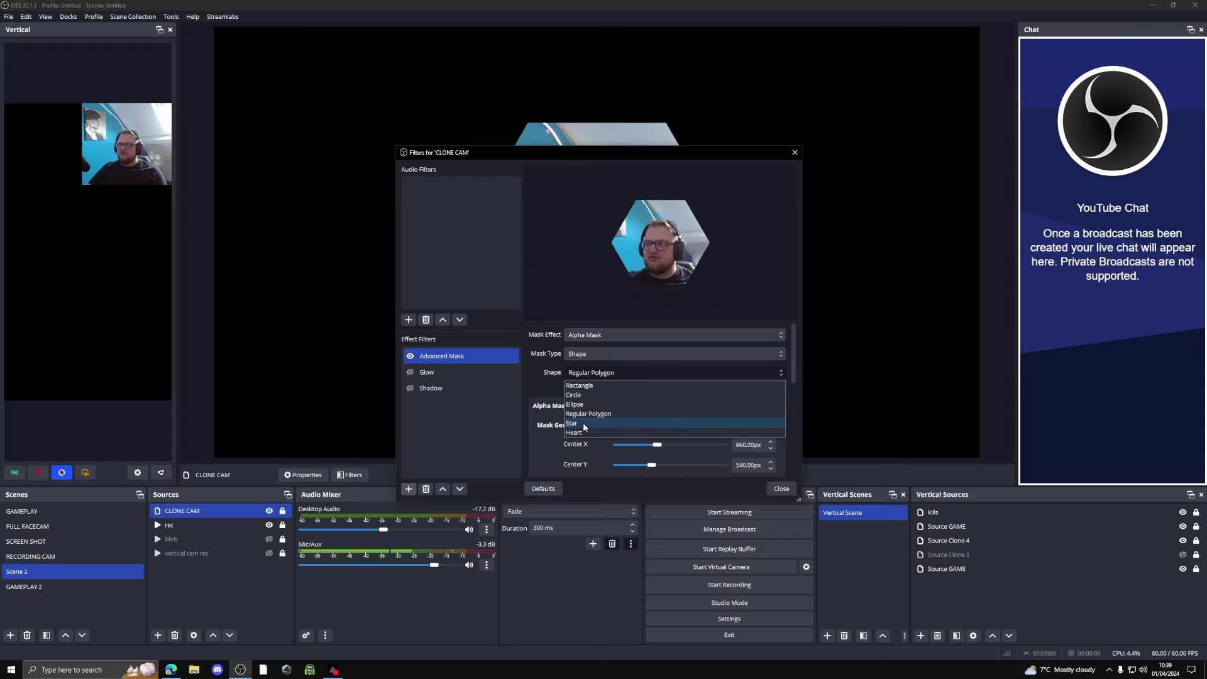
pyautogui.click(574, 423)
pyautogui.click(610, 374)
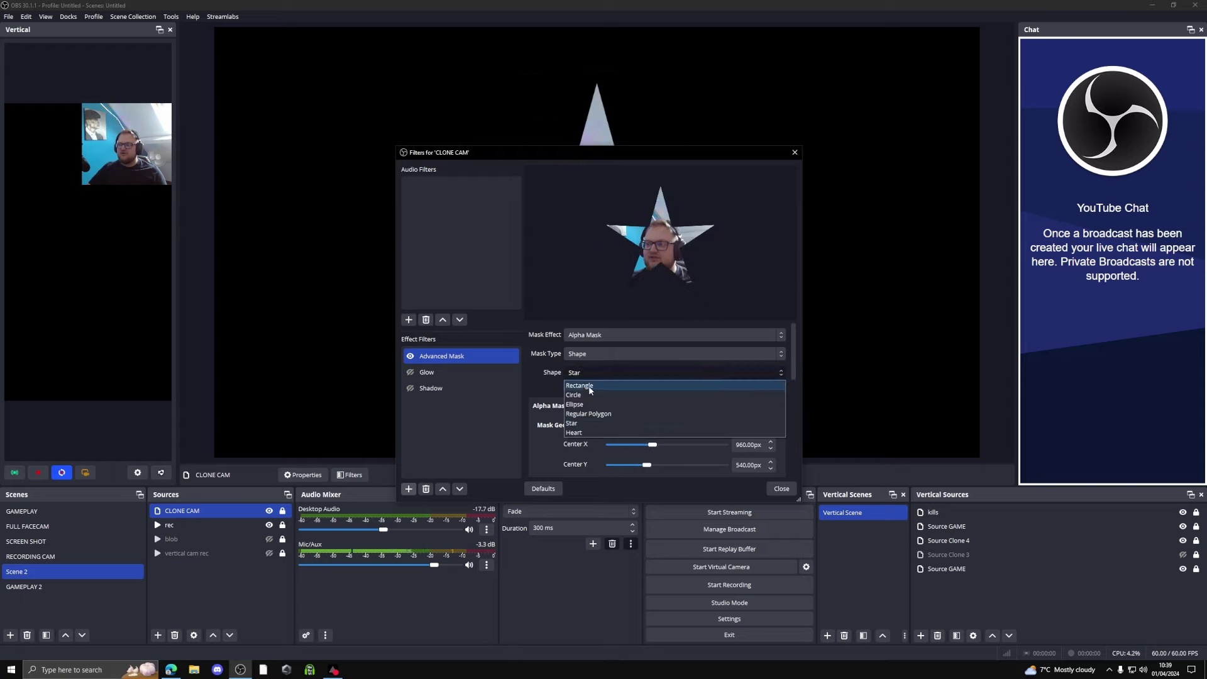
pyautogui.click(589, 386)
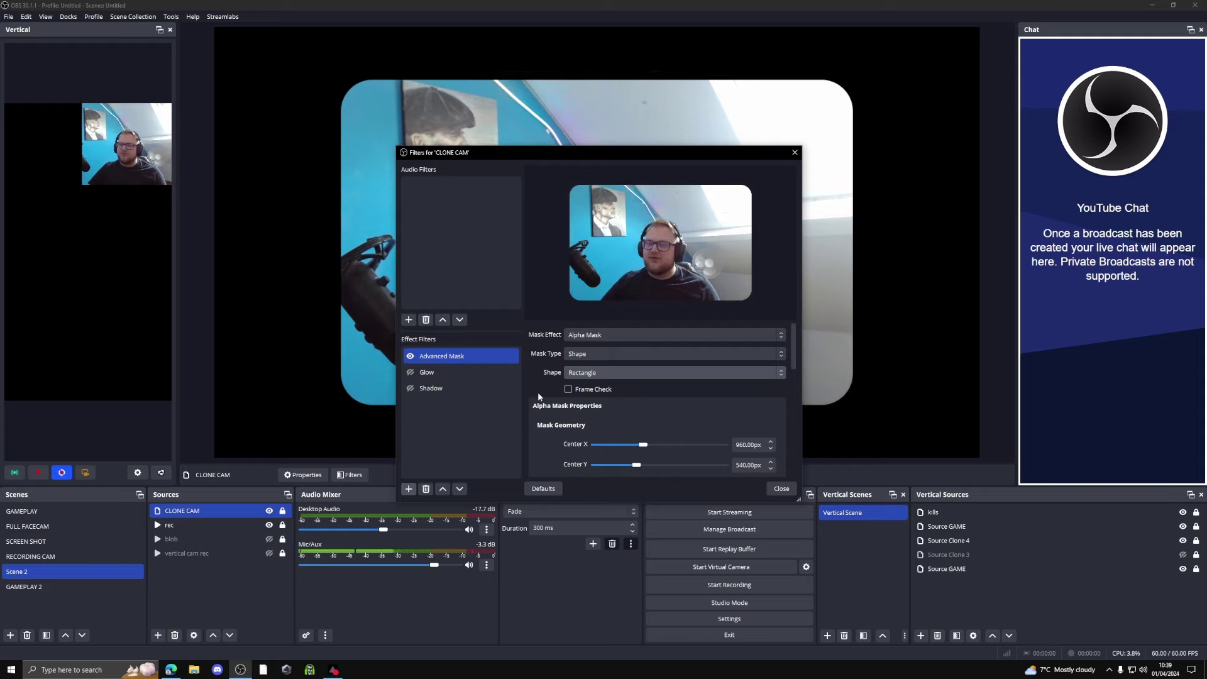
# - Try shifting the mask centre to about 784 px in X and 1311 px in Y, and recenter the mask
pyautogui.scroll(-3, 553, 403)
pyautogui.scroll(1, 584, 384)
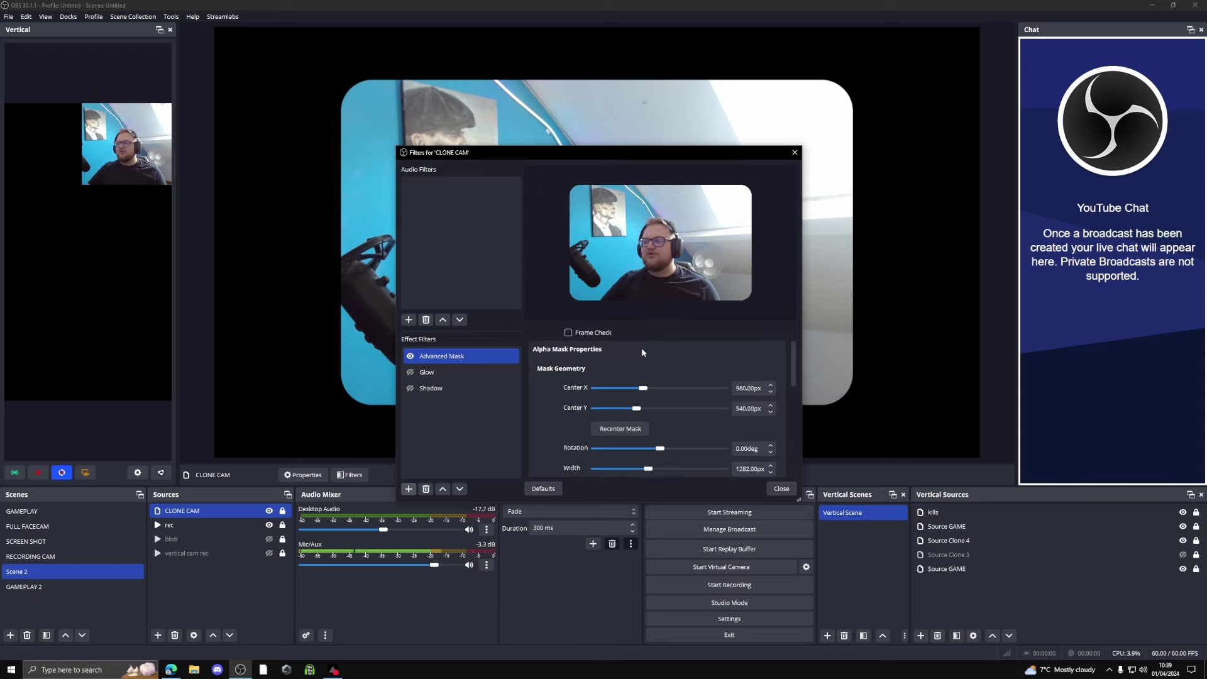
pyautogui.scroll(-1, 661, 375)
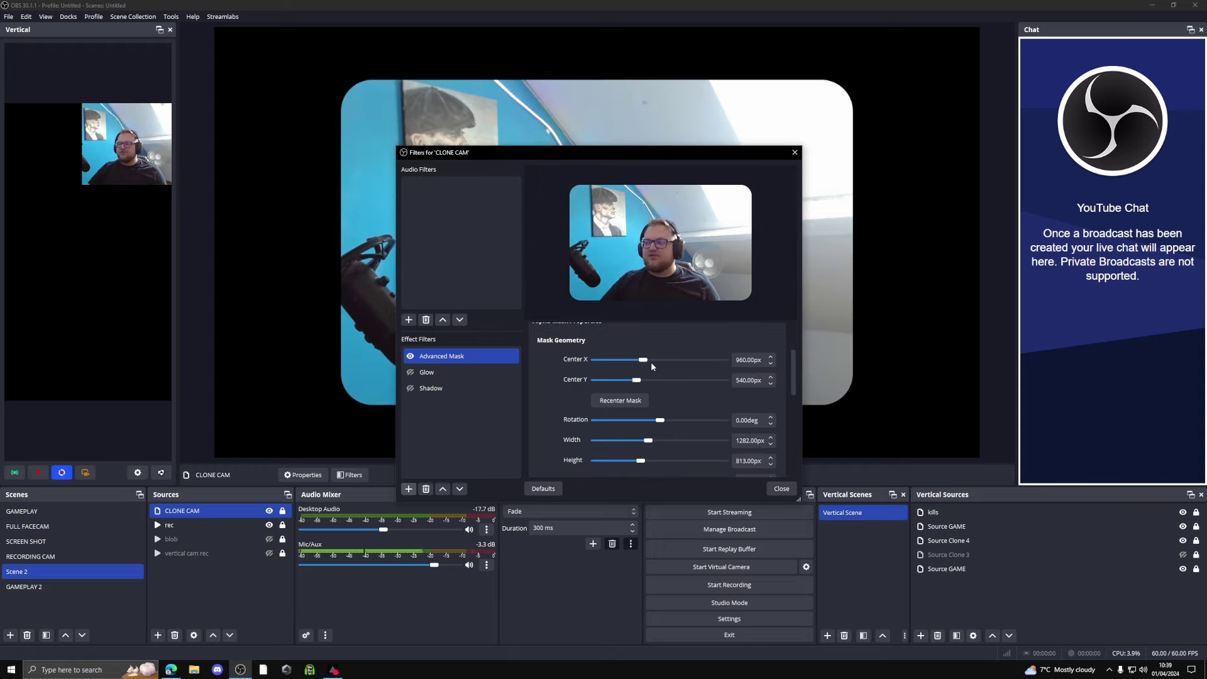
pyautogui.moveTo(643, 359)
pyautogui.mouseDown()
pyautogui.moveTo(588, 365)
pyautogui.moveTo(642, 369)
pyautogui.moveTo(631, 383)
pyautogui.moveTo(659, 383)
pyautogui.moveTo(648, 378)
pyautogui.mouseUp()
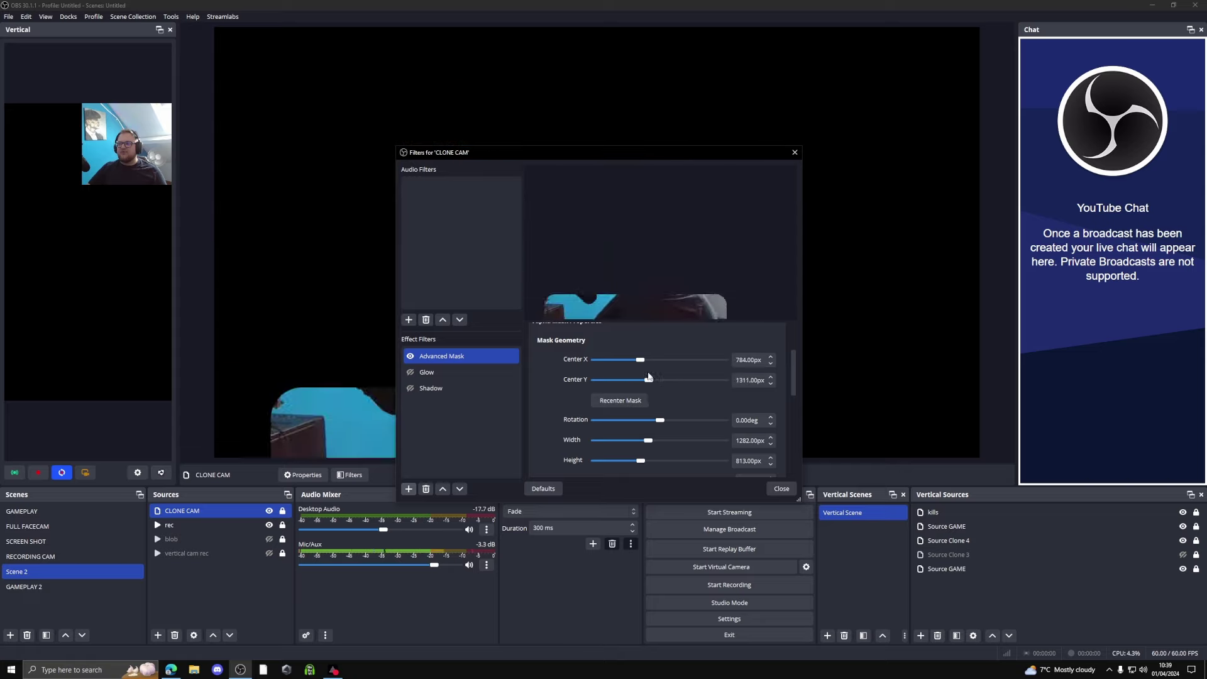
pyautogui.click(616, 401)
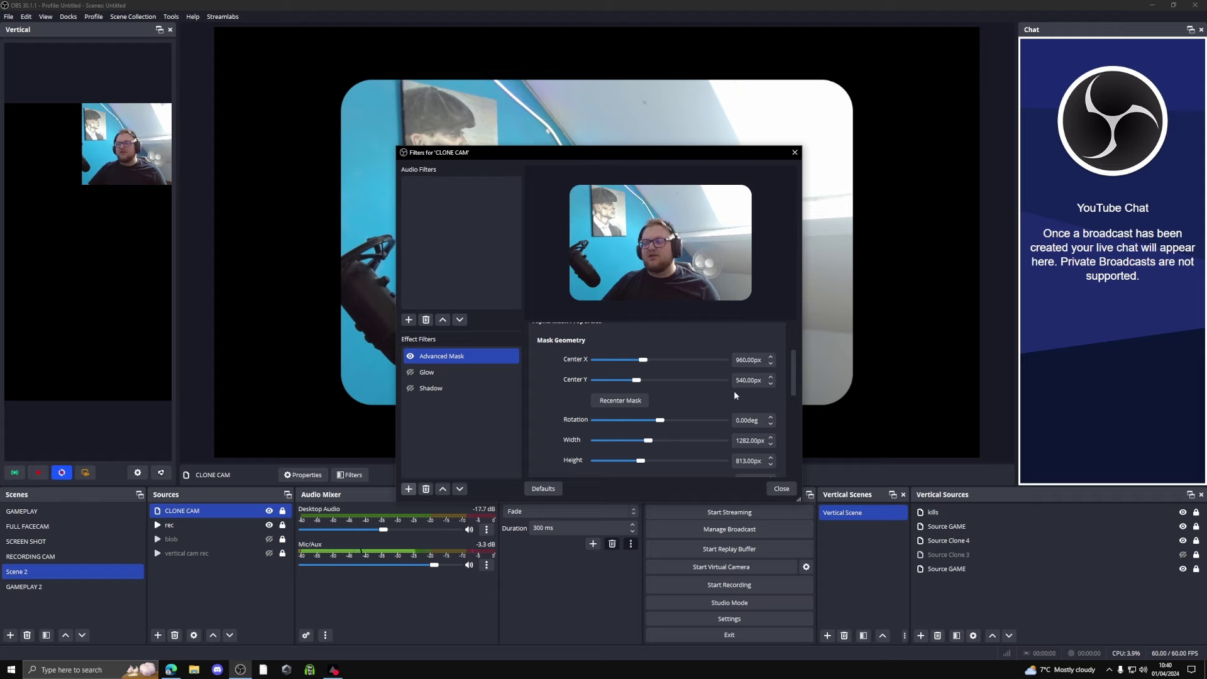
# - Try changing the mask's rotation and narrowing its width to about 344 px, and undo these geometry changes
pyautogui.scroll(-2, 685, 397)
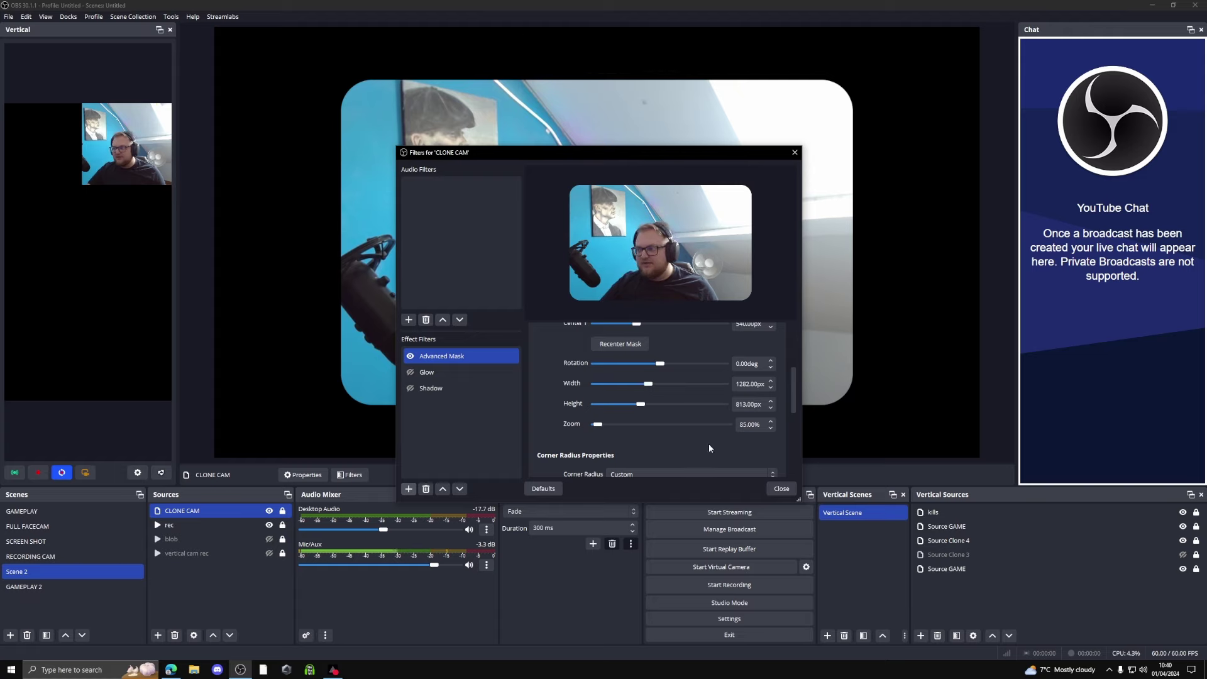
pyautogui.moveTo(663, 368)
pyautogui.mouseDown()
pyautogui.moveTo(674, 367)
pyautogui.moveTo(665, 366)
pyautogui.mouseUp()
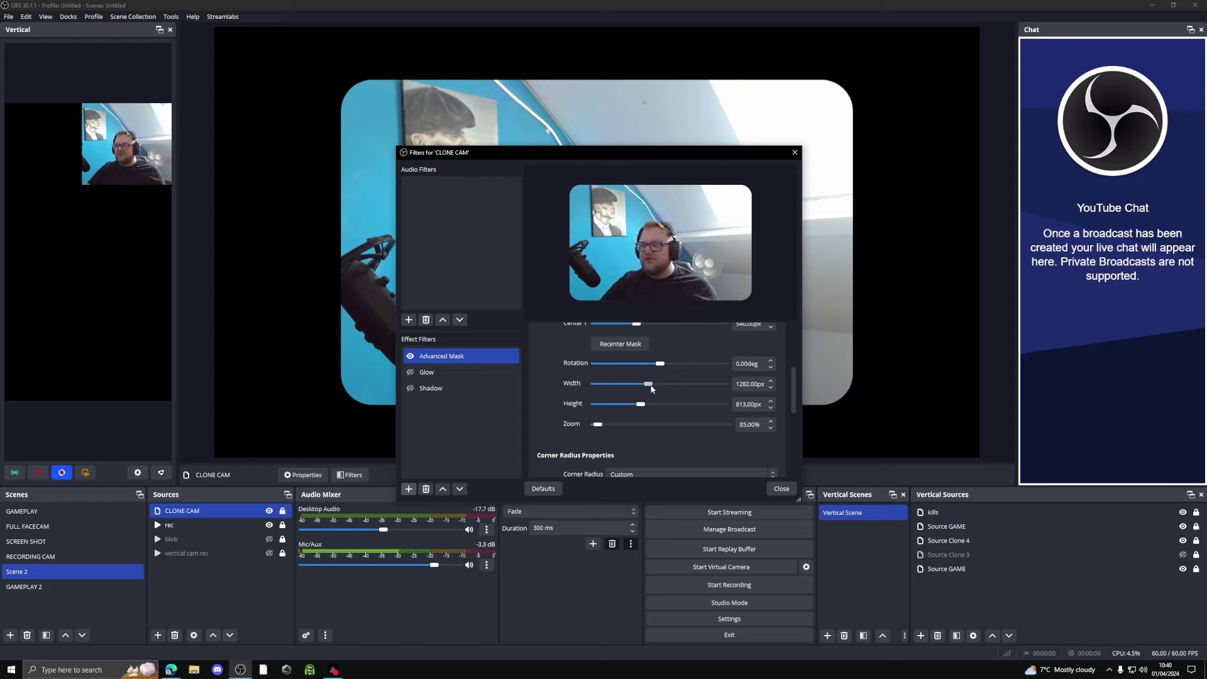
pyautogui.moveTo(648, 384)
pyautogui.mouseDown()
pyautogui.moveTo(664, 386)
pyautogui.moveTo(629, 387)
pyautogui.moveTo(653, 387)
pyautogui.moveTo(635, 396)
pyautogui.mouseUp()
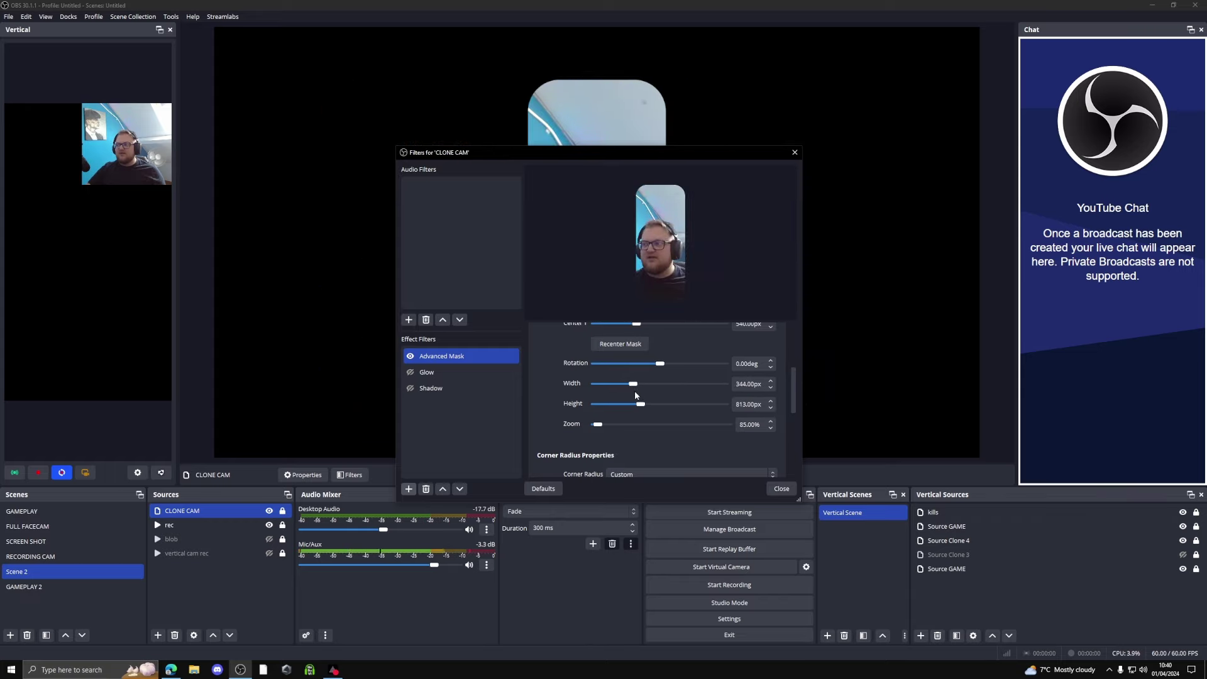
pyautogui.hotkey('ctrl', 'z')
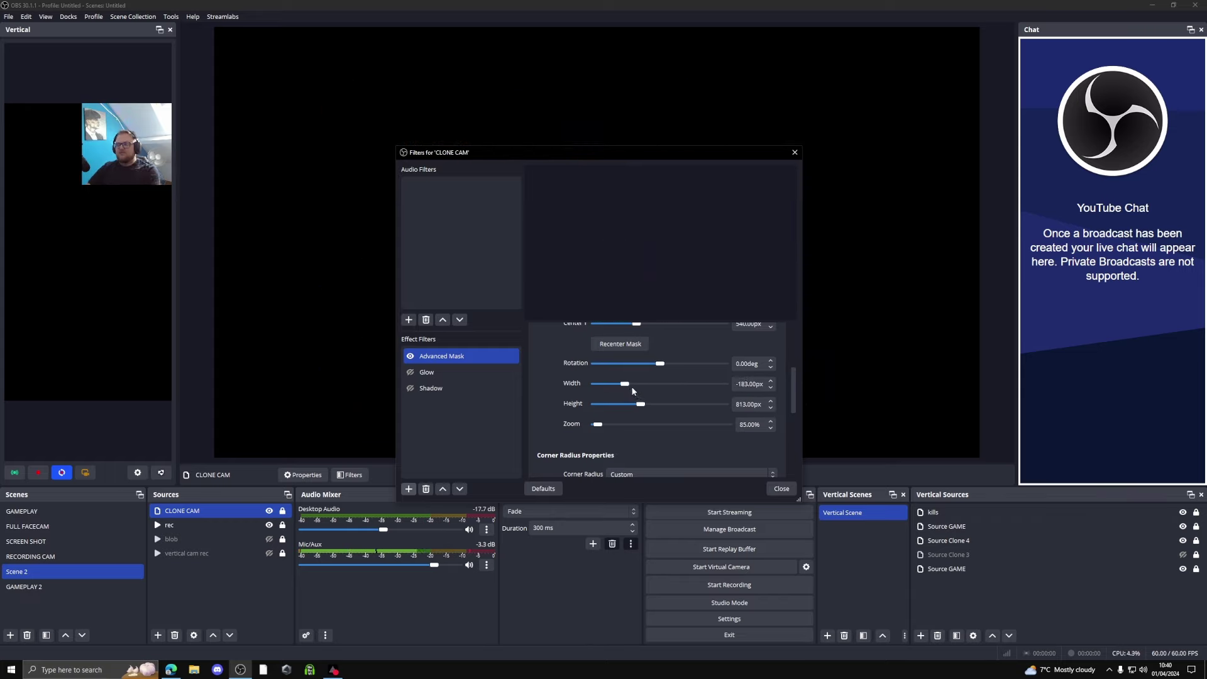
pyautogui.hotkey('ctrl', 'z')
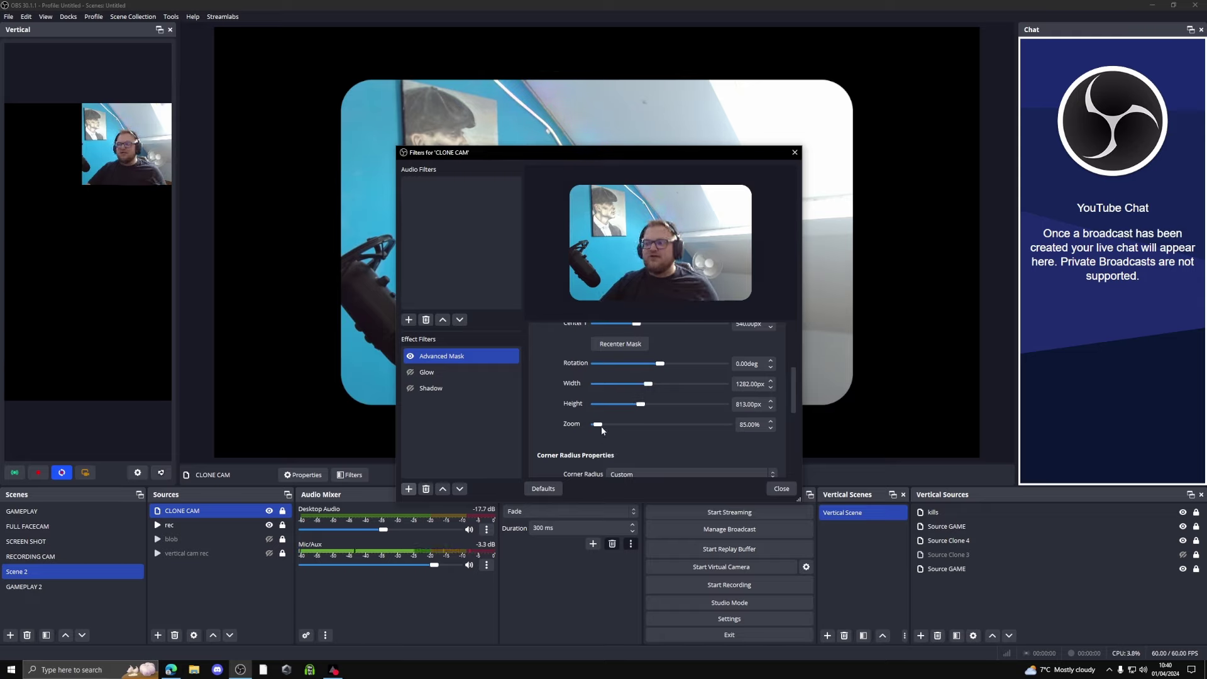
# - Try zooming the mask to about 232% and reset its zoom to 85%
pyautogui.moveTo(601, 426)
pyautogui.mouseDown()
pyautogui.moveTo(654, 426)
pyautogui.moveTo(601, 426)
pyautogui.mouseUp()
pyautogui.click(752, 424)
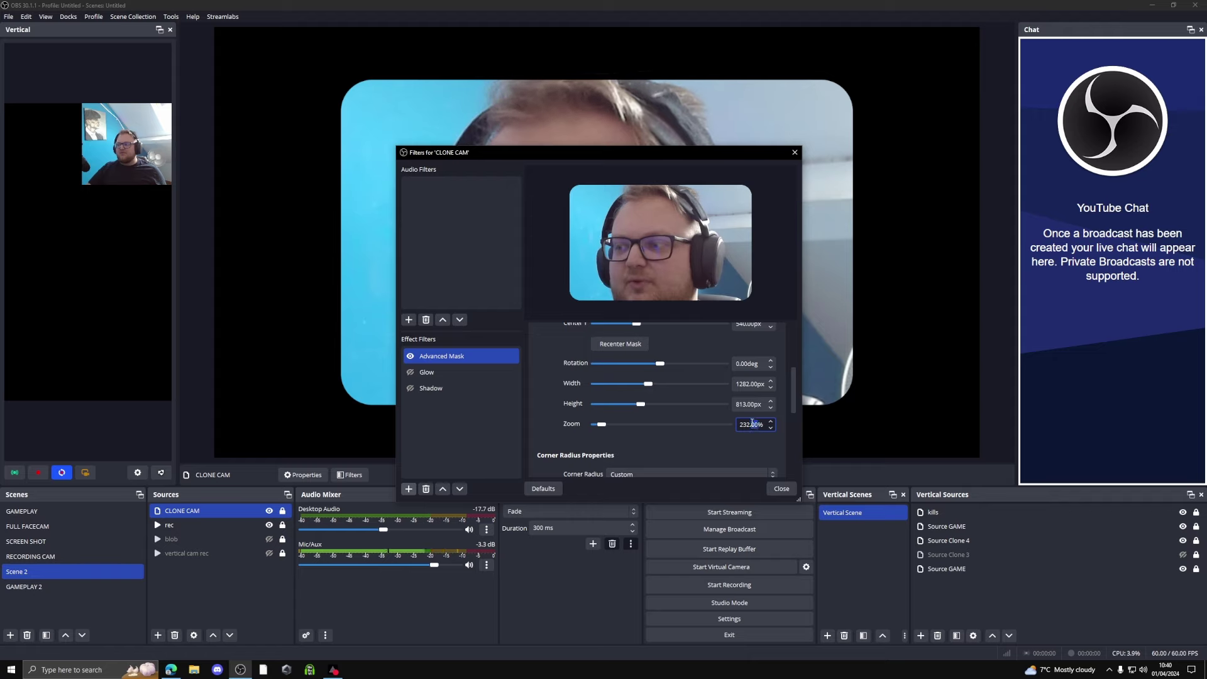
pyautogui.doubleClick(748, 421)
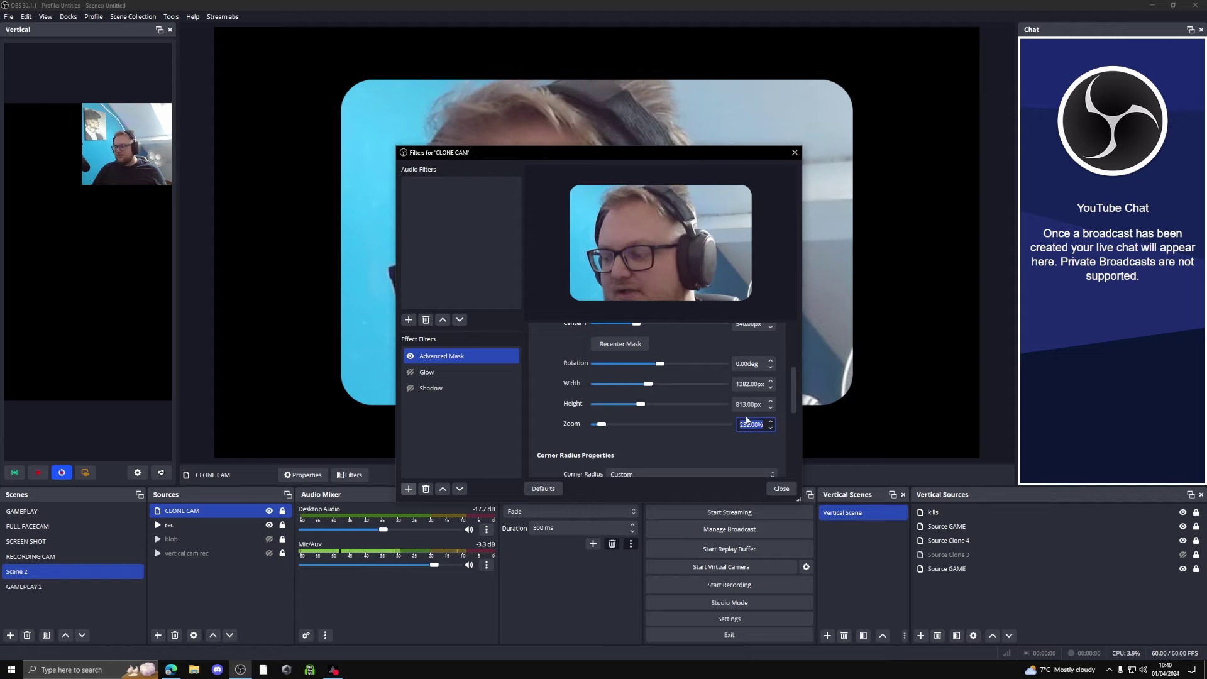
pyautogui.write('85')
pyautogui.press('Return')
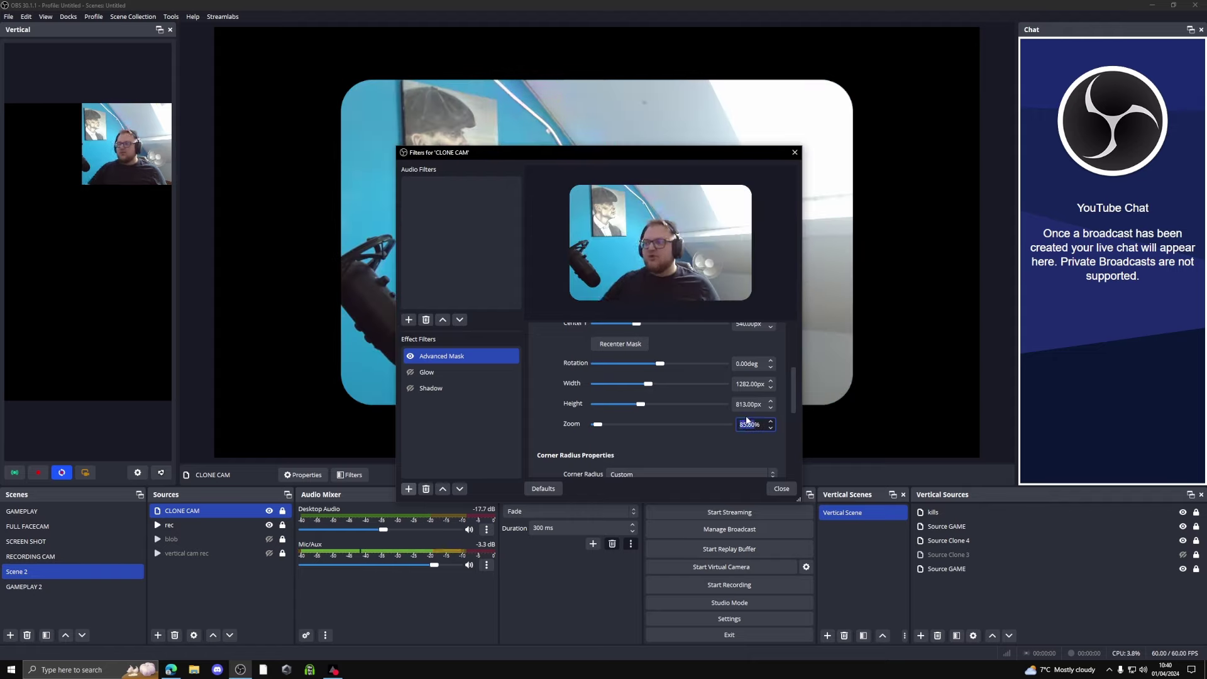
pyautogui.click(657, 443)
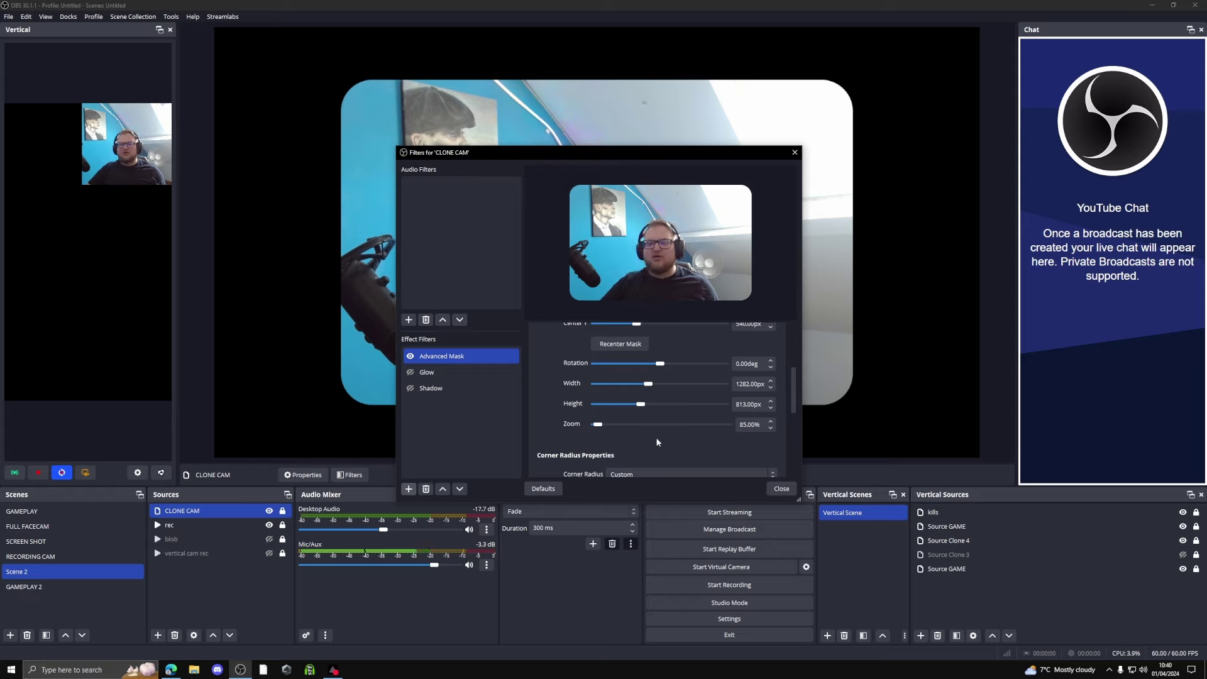
# - Try a Uniform corner radius of about 135 px and switch the corner radius back to Custom
pyautogui.scroll(-3, 657, 443)
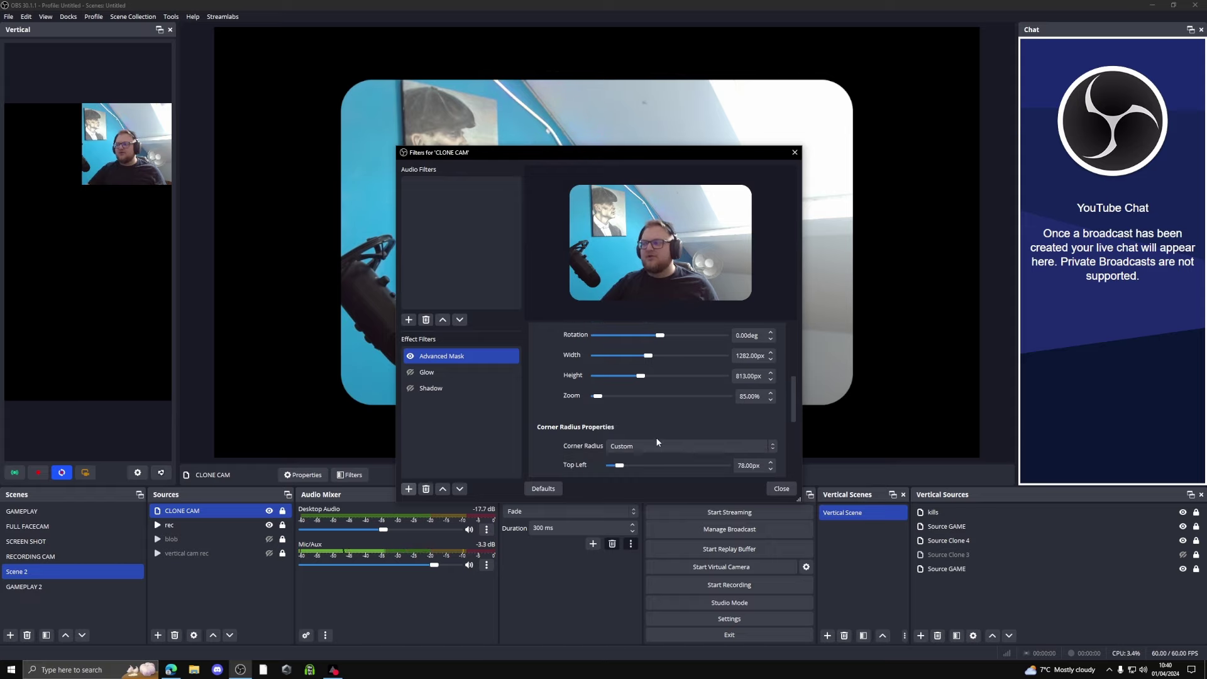
pyautogui.click(631, 390)
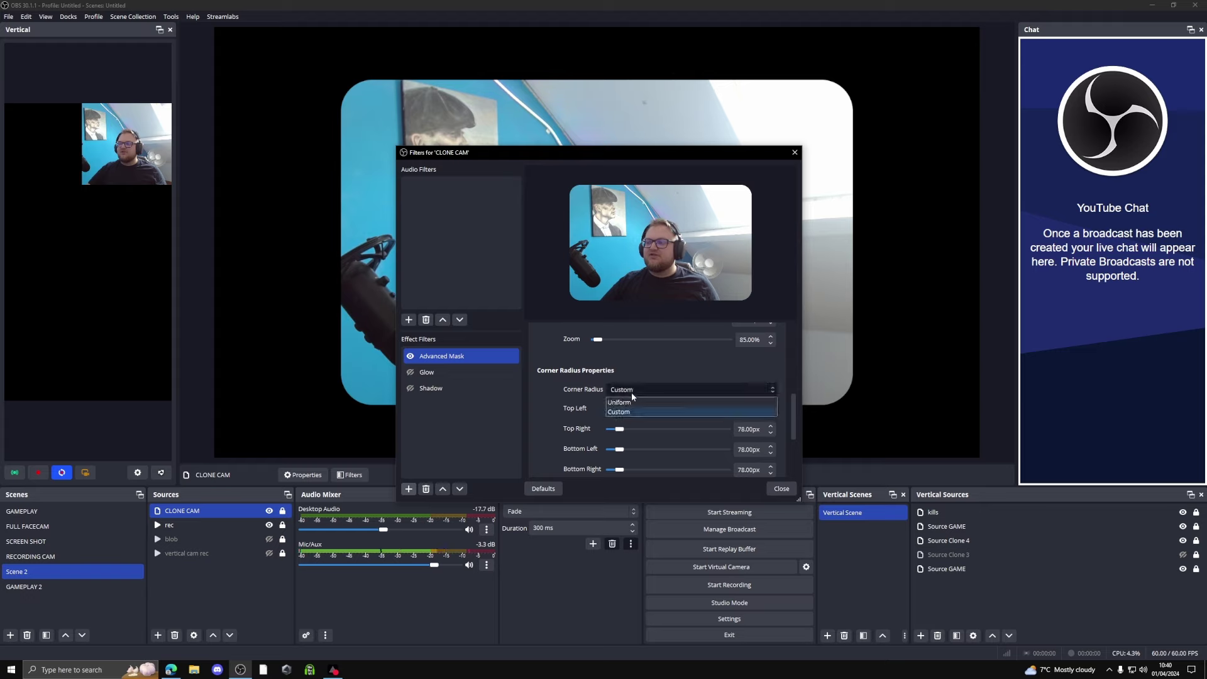
pyautogui.click(625, 403)
pyautogui.moveTo(619, 436)
pyautogui.mouseDown()
pyautogui.moveTo(674, 445)
pyautogui.moveTo(625, 454)
pyautogui.mouseUp()
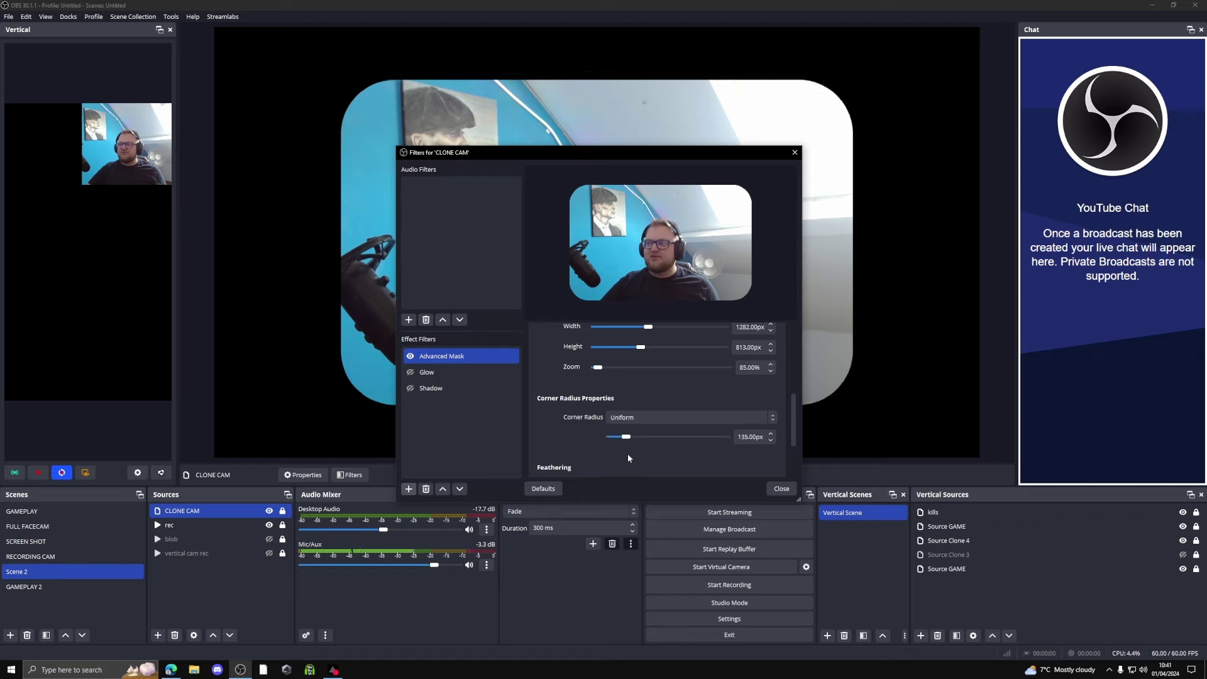
pyautogui.click(642, 424)
pyautogui.click(630, 441)
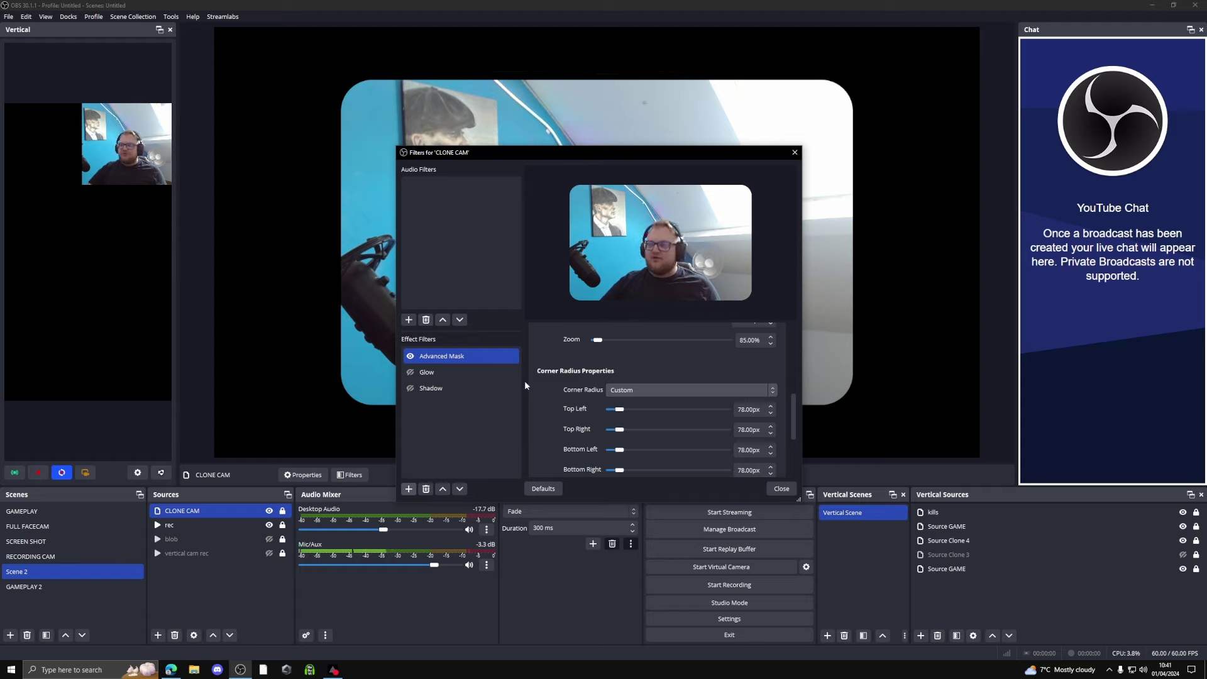
# - Try custom corner radii of about 241 px at top left and 249 px at bottom right, and undo them
pyautogui.scroll(-2, 598, 366)
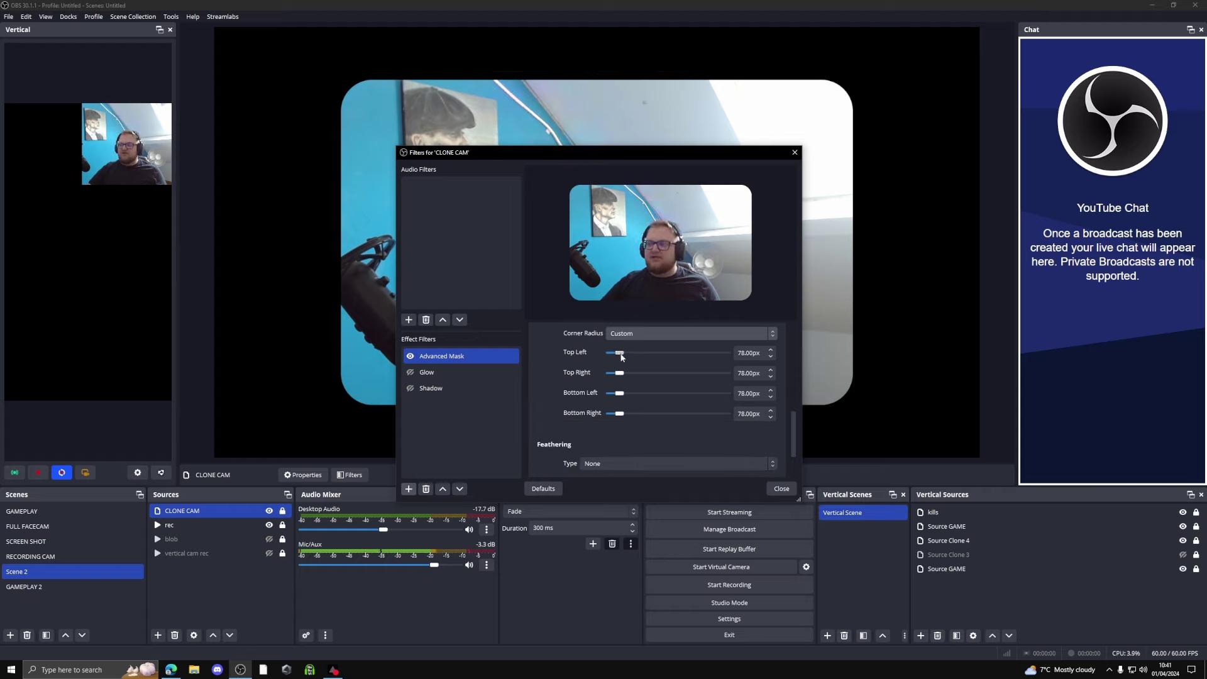
pyautogui.moveTo(621, 356); pyautogui.dragTo(639, 414)
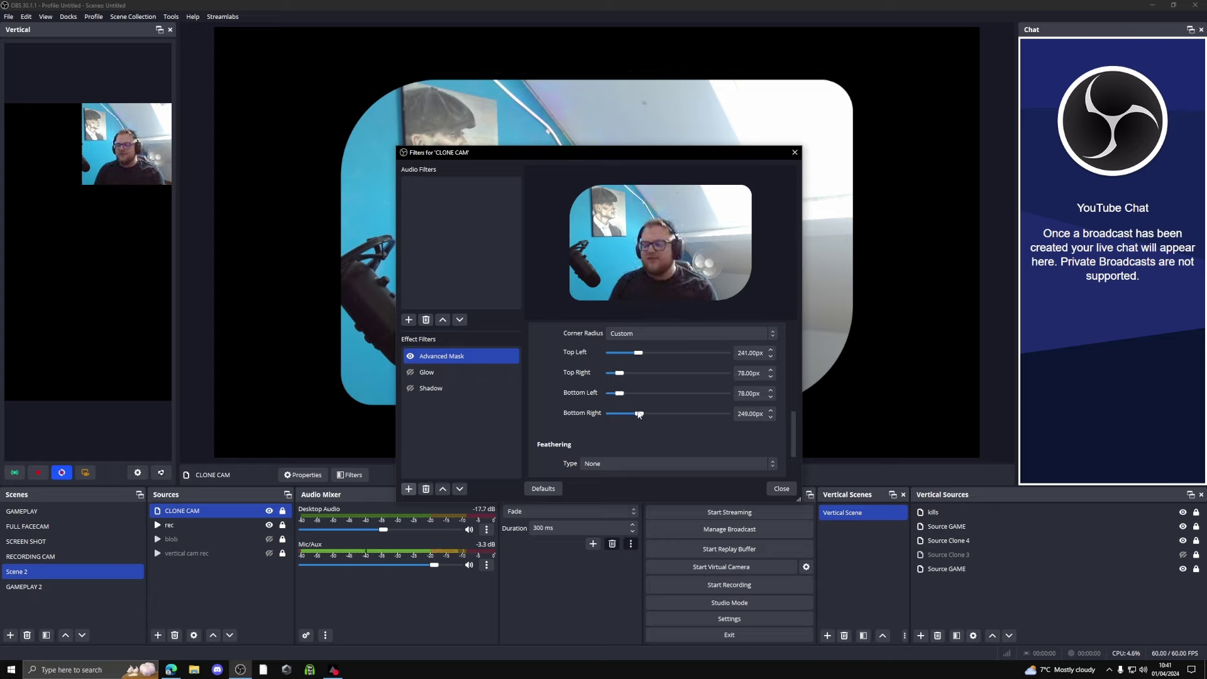
pyautogui.hotkey('ctrl', 'z')
pyautogui.hotkey('ctrl', 'z')
pyautogui.hotkey('ctrl', 'z')
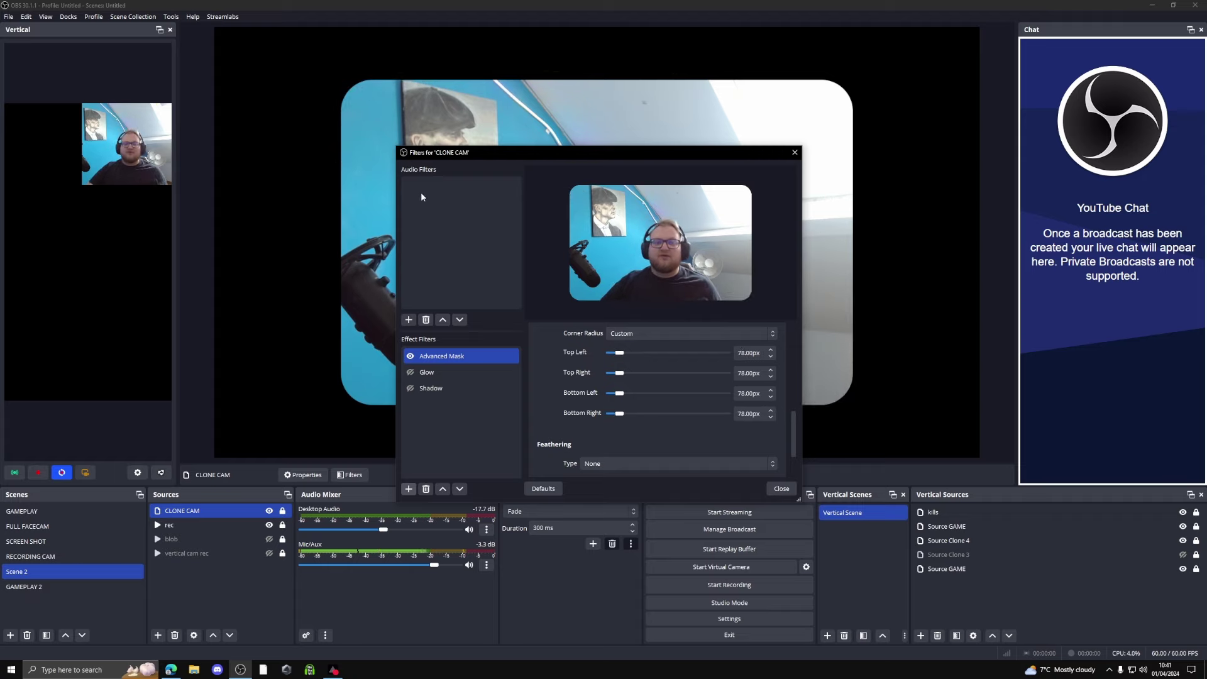
# - Apply Inner feathering to the mask edges with an amount of about 96 px
pyautogui.scroll(-2, 550, 364)
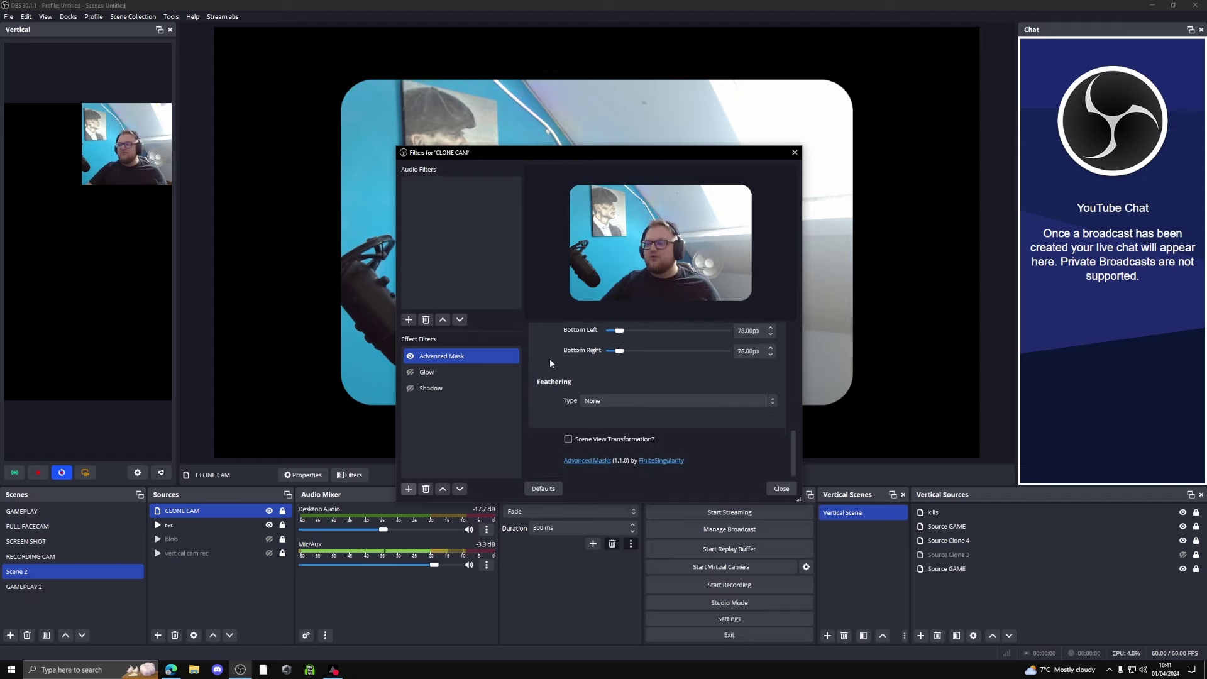
pyautogui.click(591, 400)
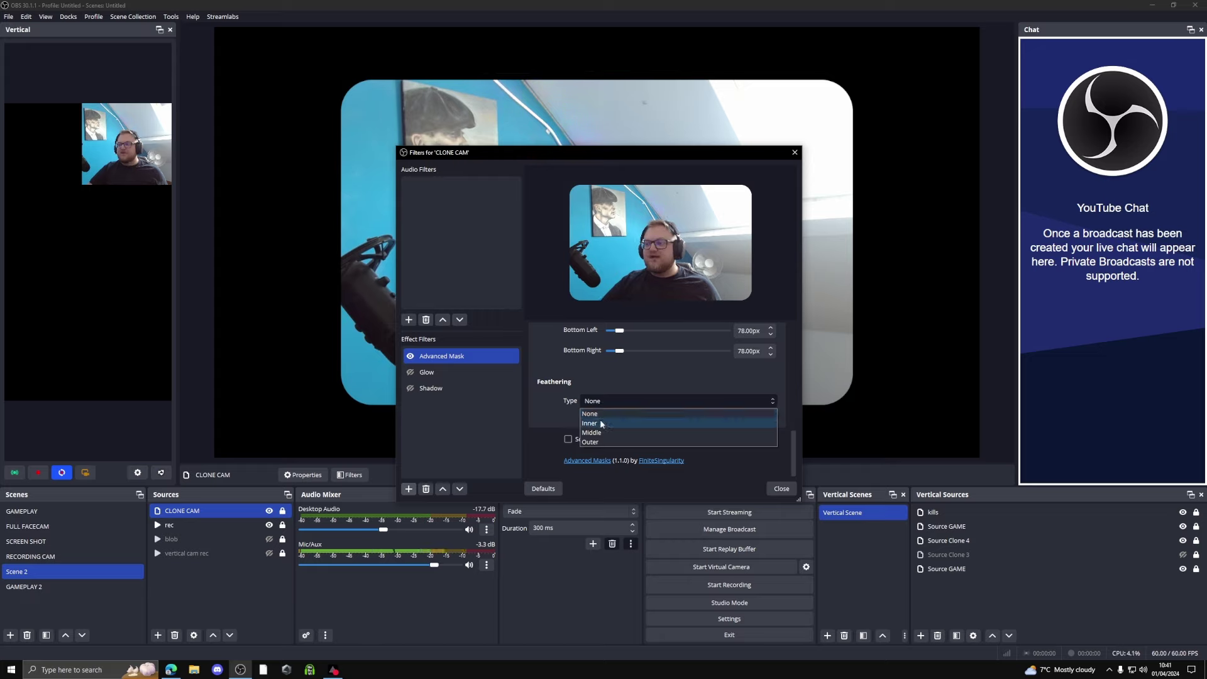
pyautogui.click(602, 423)
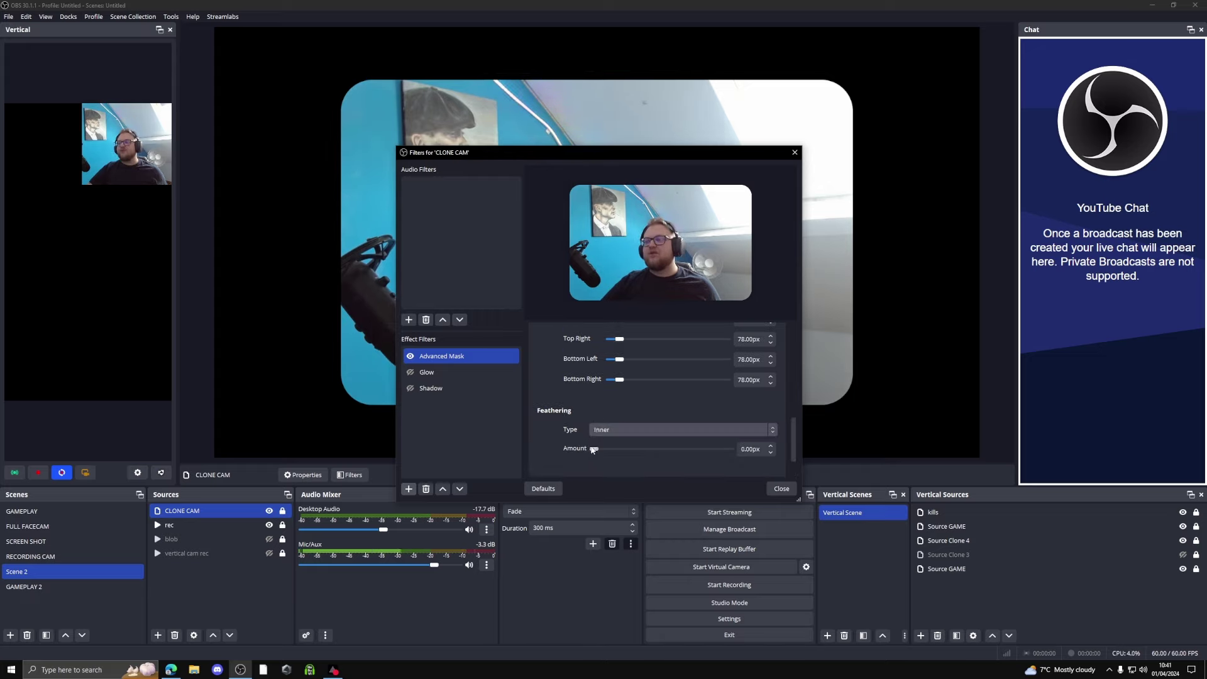
pyautogui.moveTo(596, 454); pyautogui.dragTo(621, 454)
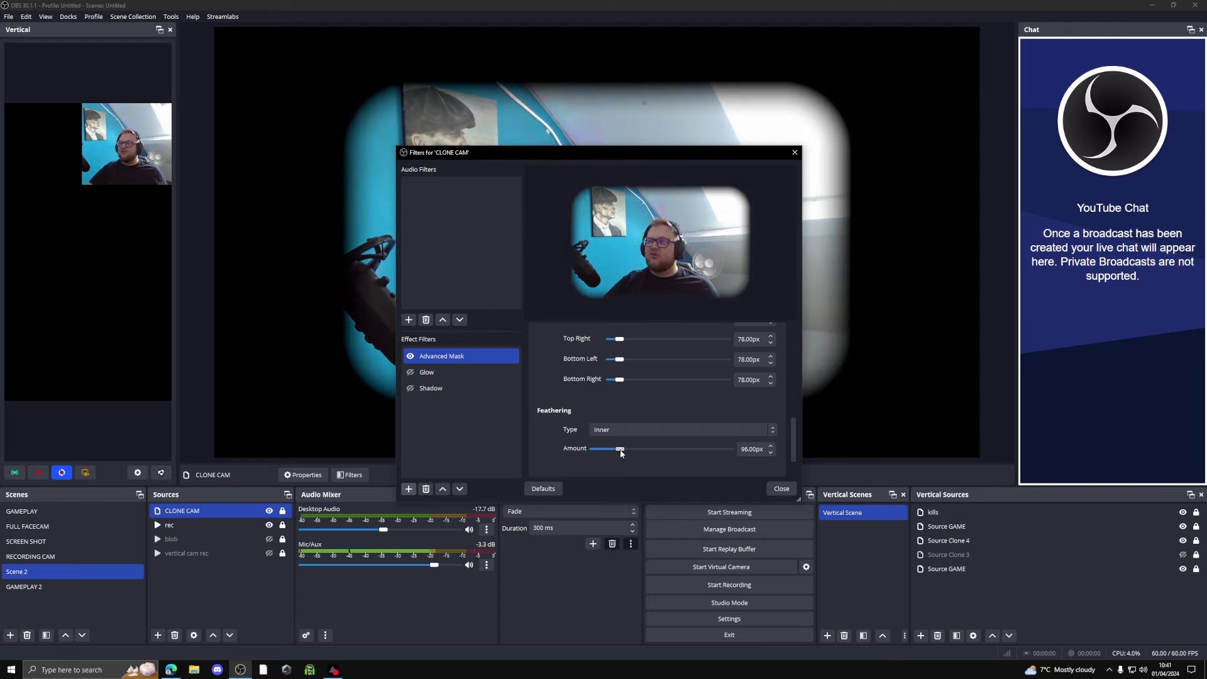
# - Try Middle feathering with an amount of about 204 px and compare it with the Outer type
pyautogui.click(603, 430)
pyautogui.click(608, 459)
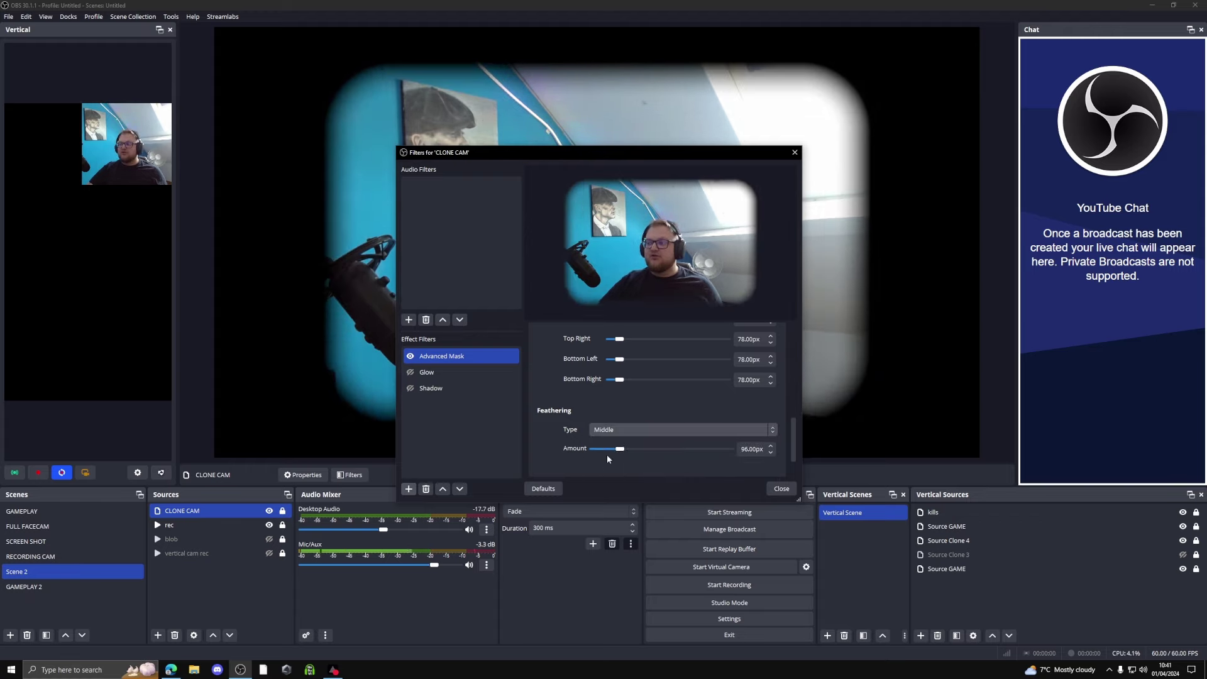
pyautogui.moveTo(617, 453); pyautogui.dragTo(645, 459)
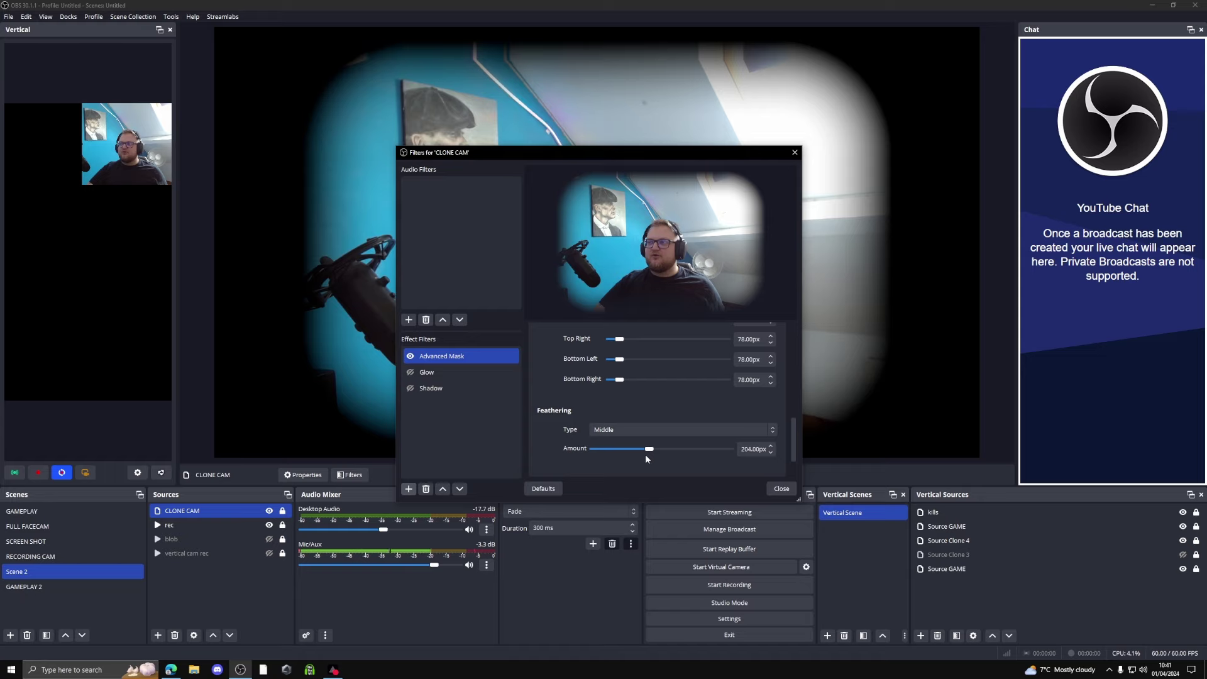
pyautogui.click(613, 430)
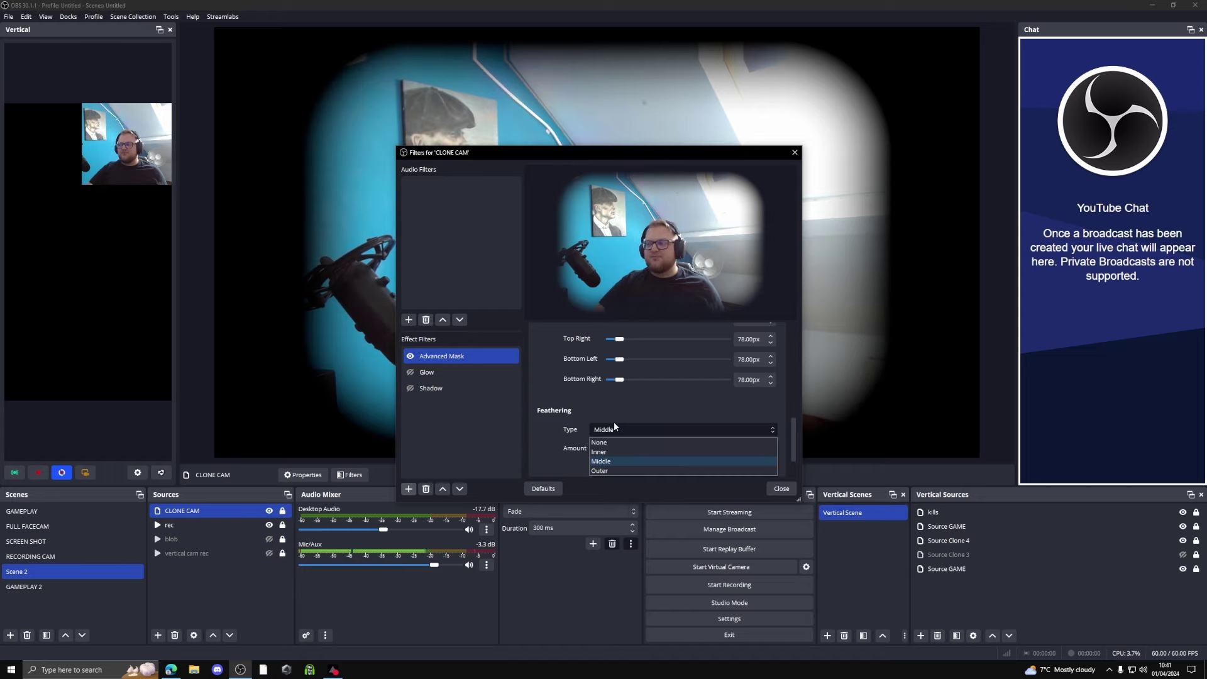
pyautogui.click(605, 470)
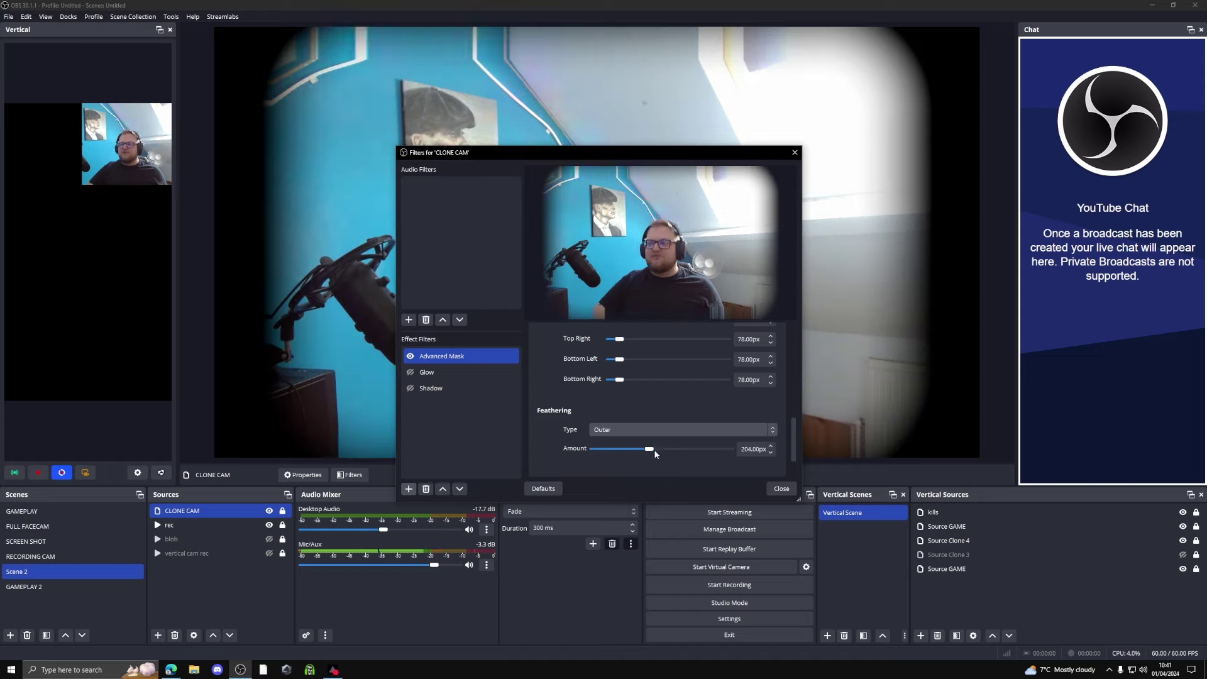
# - Switch the mask feathering back to Inner, reduce its amount to the minimum, and set the feathering type to None
pyautogui.click(622, 429)
pyautogui.click(599, 451)
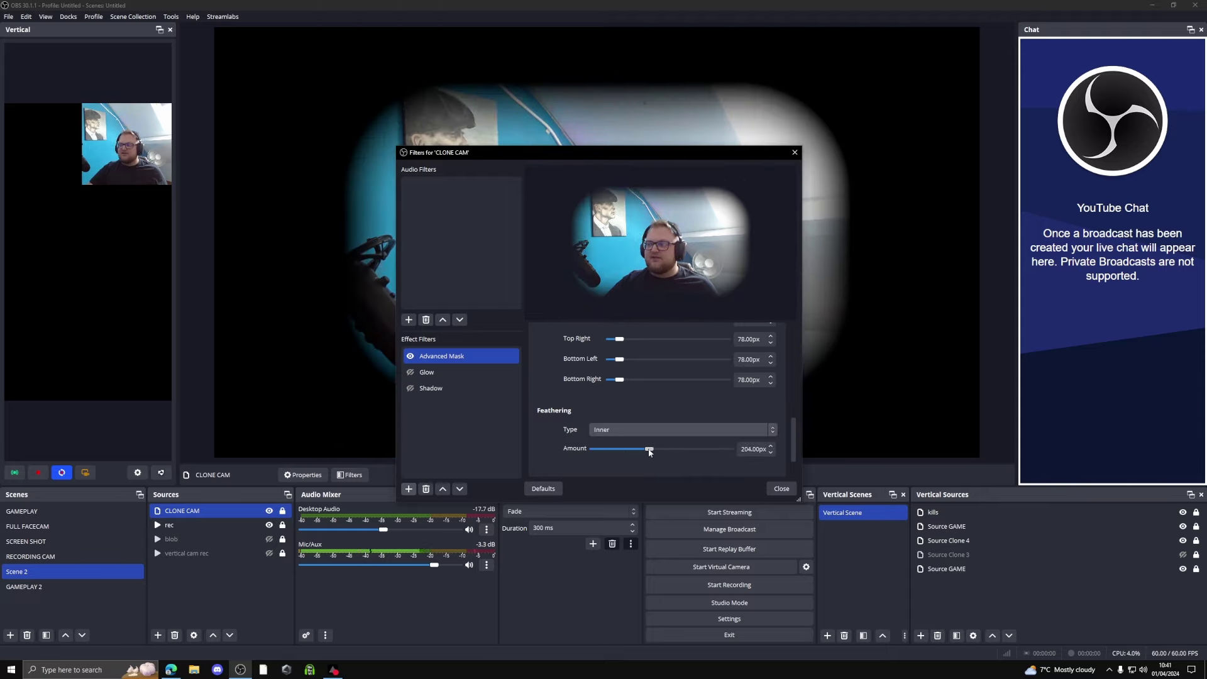
pyautogui.moveTo(650, 453); pyautogui.dragTo(566, 449)
pyautogui.click(609, 431)
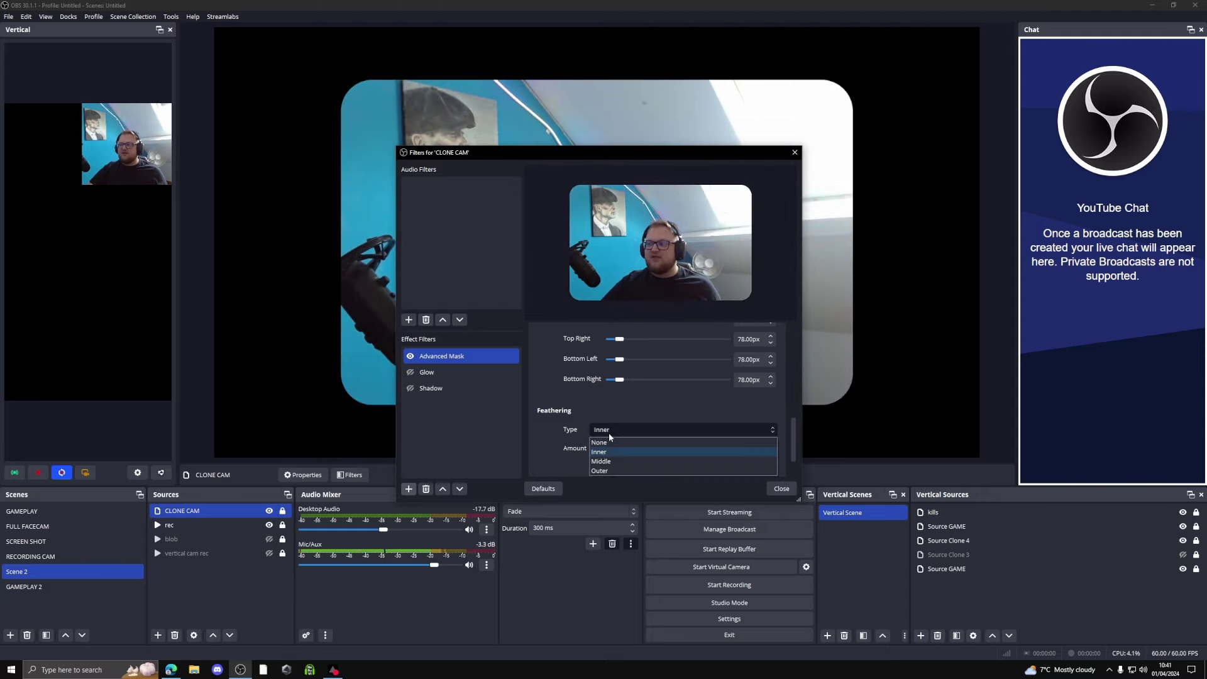
pyautogui.click(607, 440)
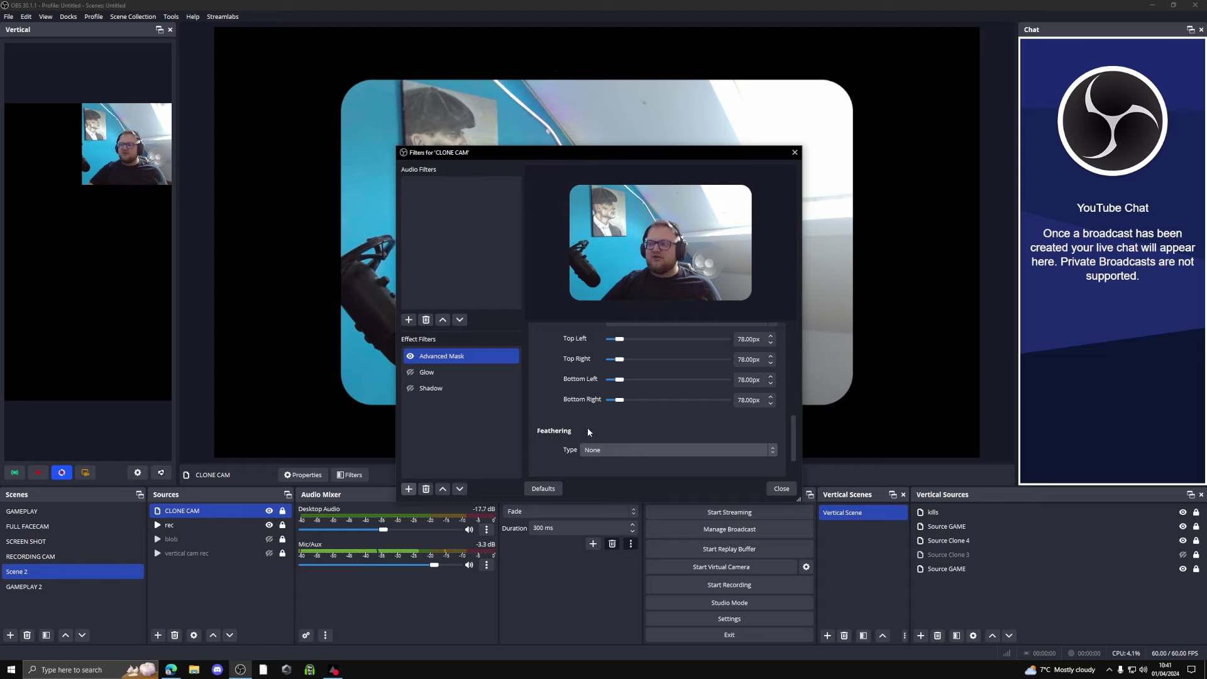
# - Enable the Glow filter on the CLONE CAM source and move the filters window off the main preview
pyautogui.click(434, 378)
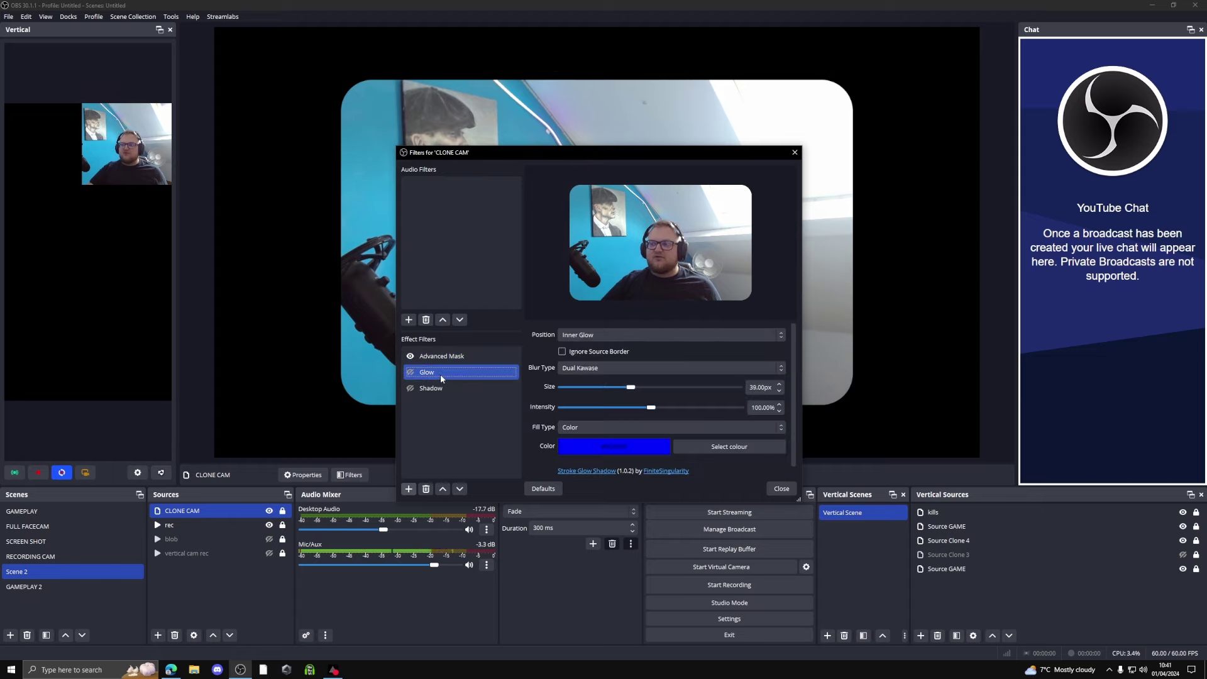
pyautogui.click(410, 373)
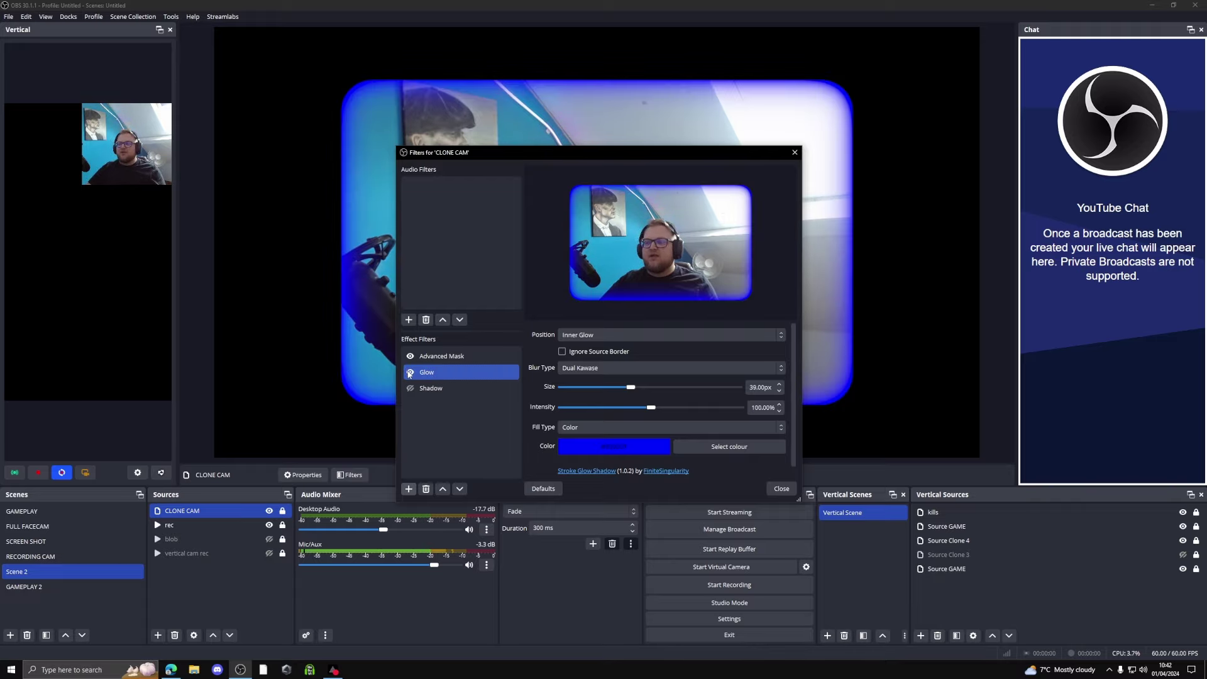
pyautogui.moveTo(498, 153)
pyautogui.mouseDown()
pyautogui.moveTo(406, 183)
pyautogui.moveTo(96, 209)
pyautogui.moveTo(97, 251)
pyautogui.moveTo(181, 233)
pyautogui.mouseUp()
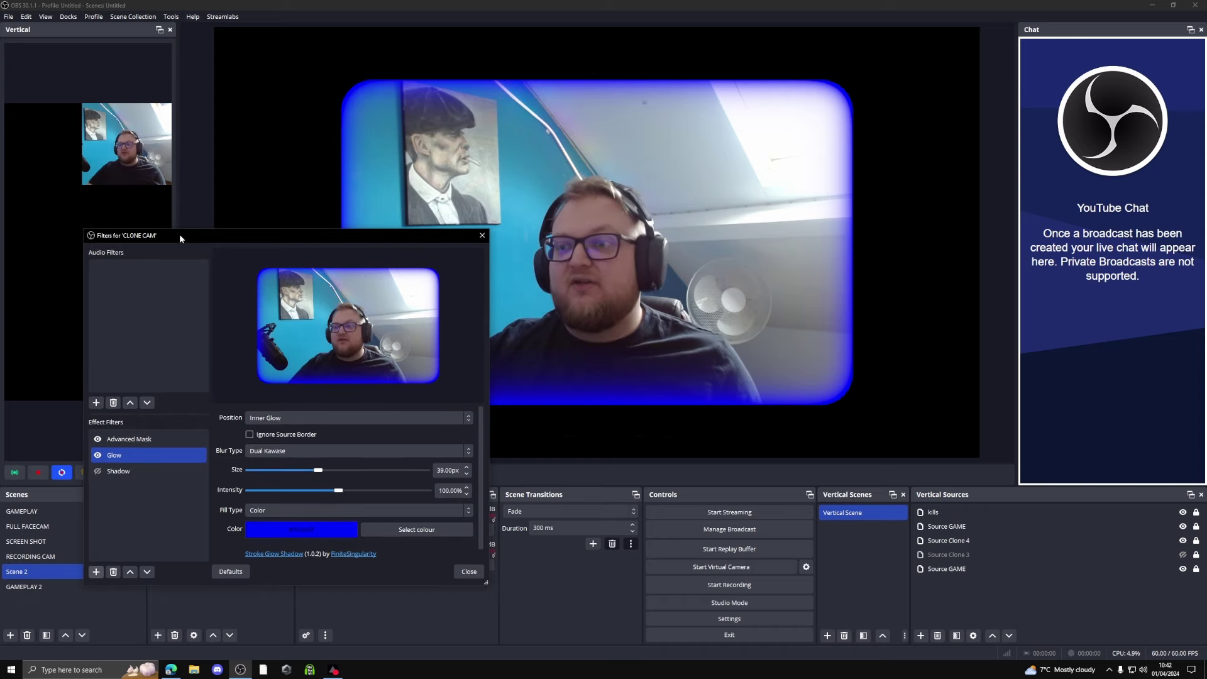
# - Preview the Shadow filter on CLONE CAM, disable it again, and return the filters window to the centre
pyautogui.click(98, 472)
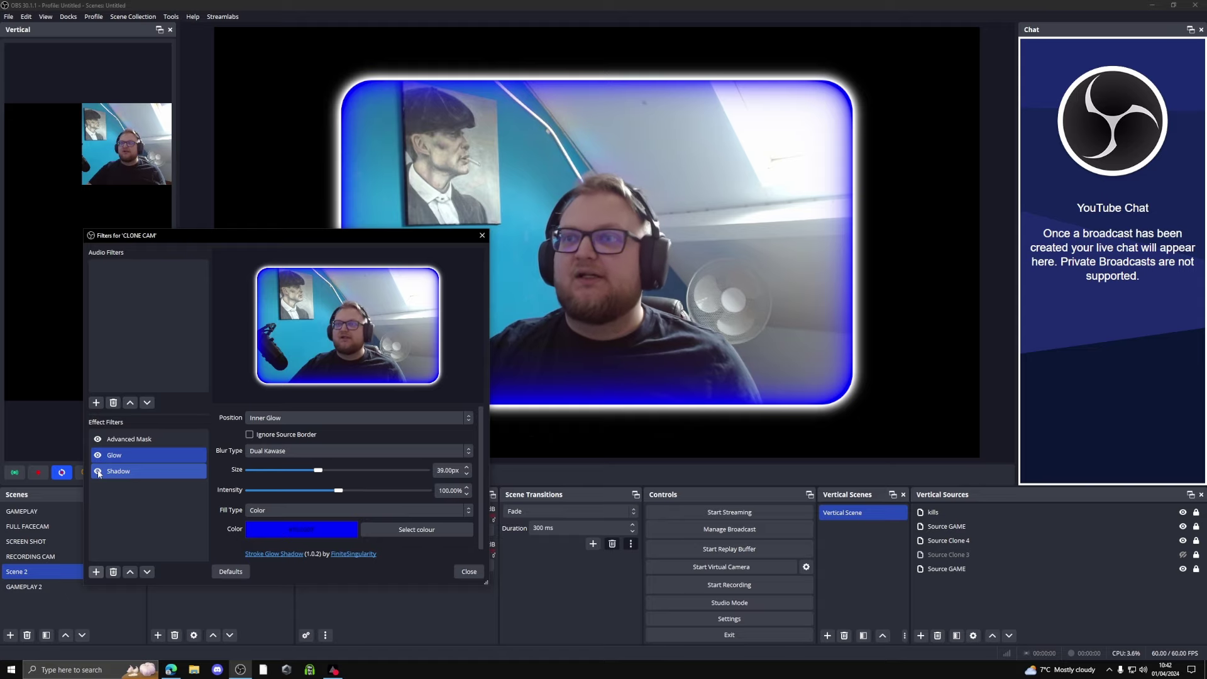
pyautogui.click(98, 472)
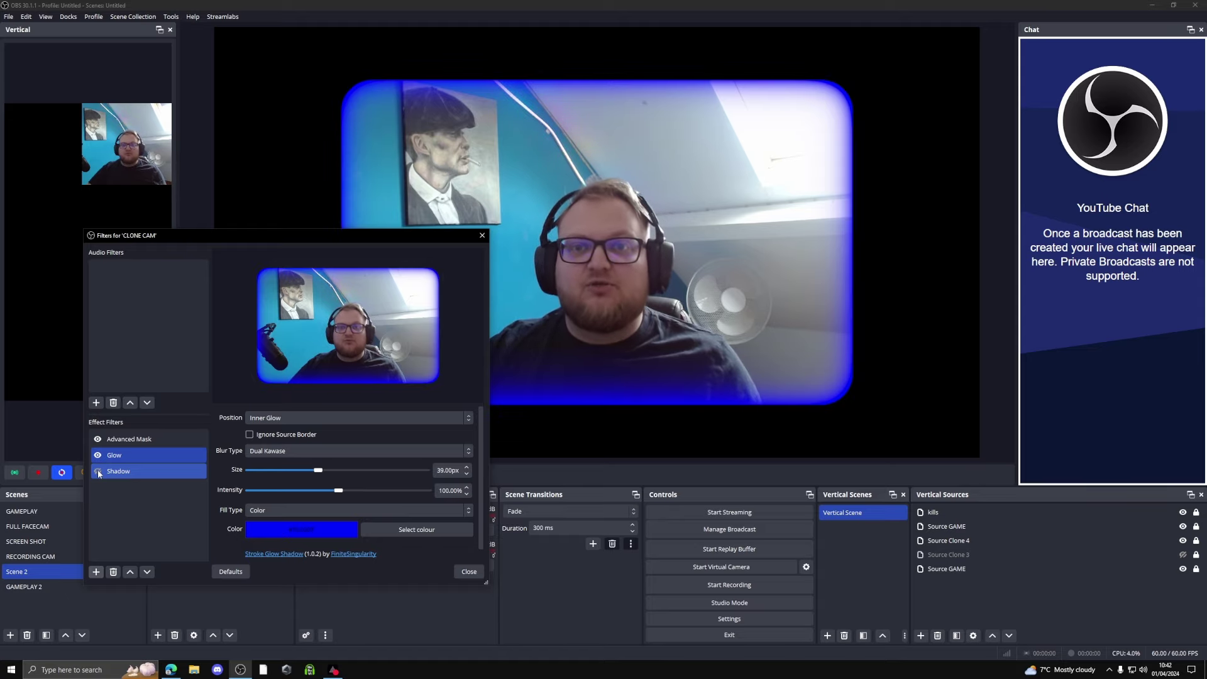
pyautogui.moveTo(206, 239); pyautogui.dragTo(506, 153)
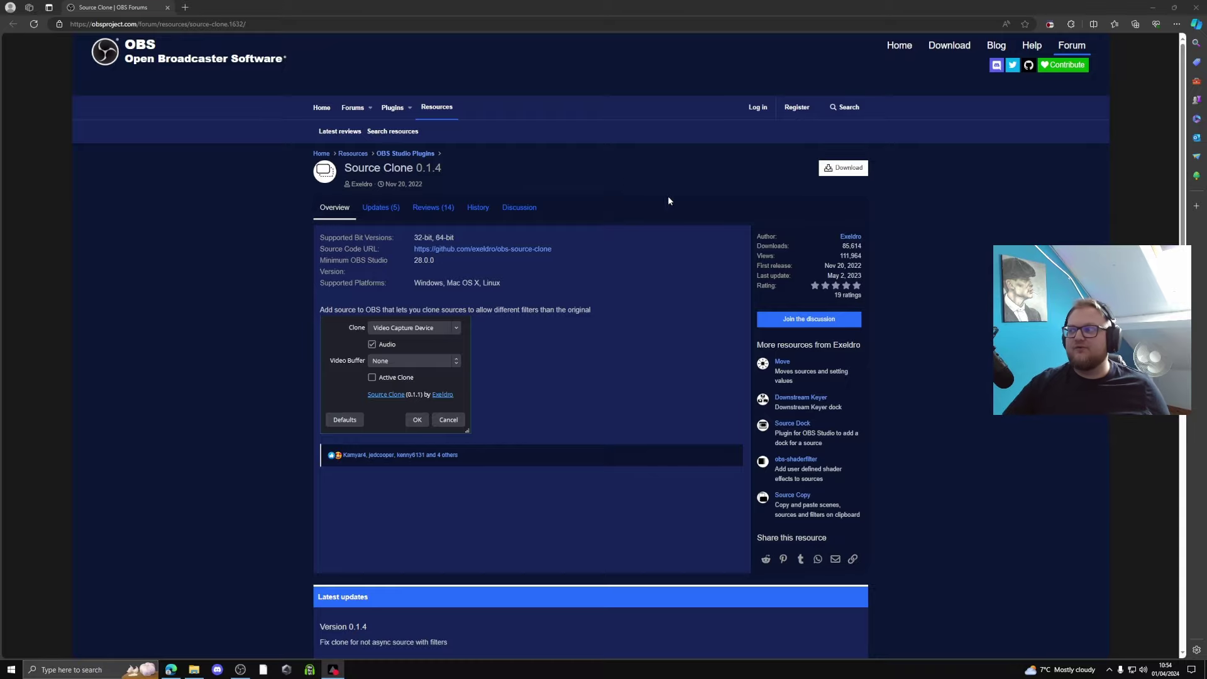
# - Download the Source Clone 0.1.4 plugin from its OBS Forums resource page
pyautogui.click(843, 168)
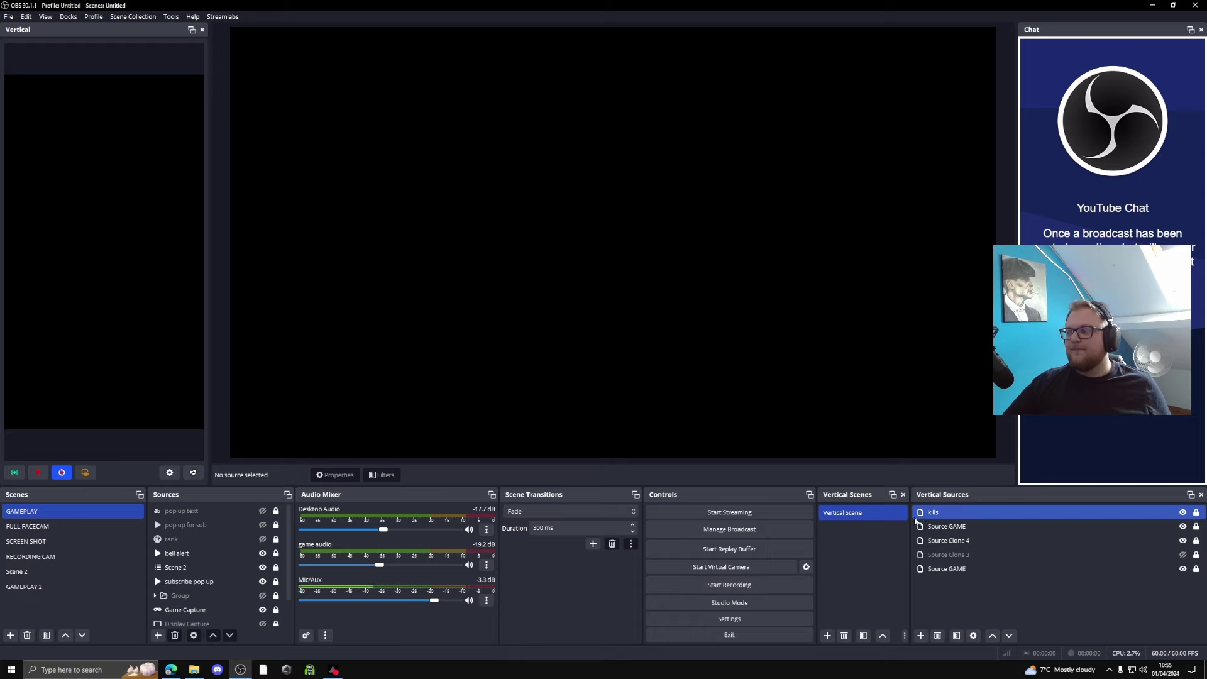
# - Add a new Source Clone with the default name to the Vertical Scene's sources
pyautogui.click(925, 527)
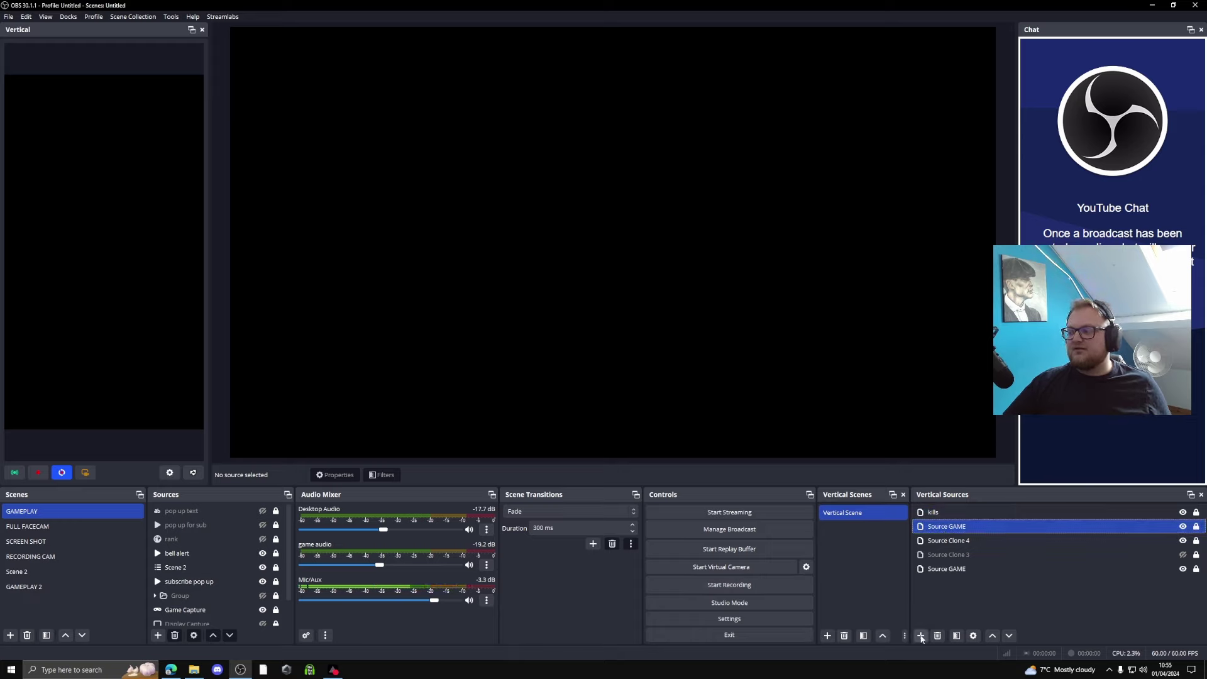
pyautogui.click(930, 599)
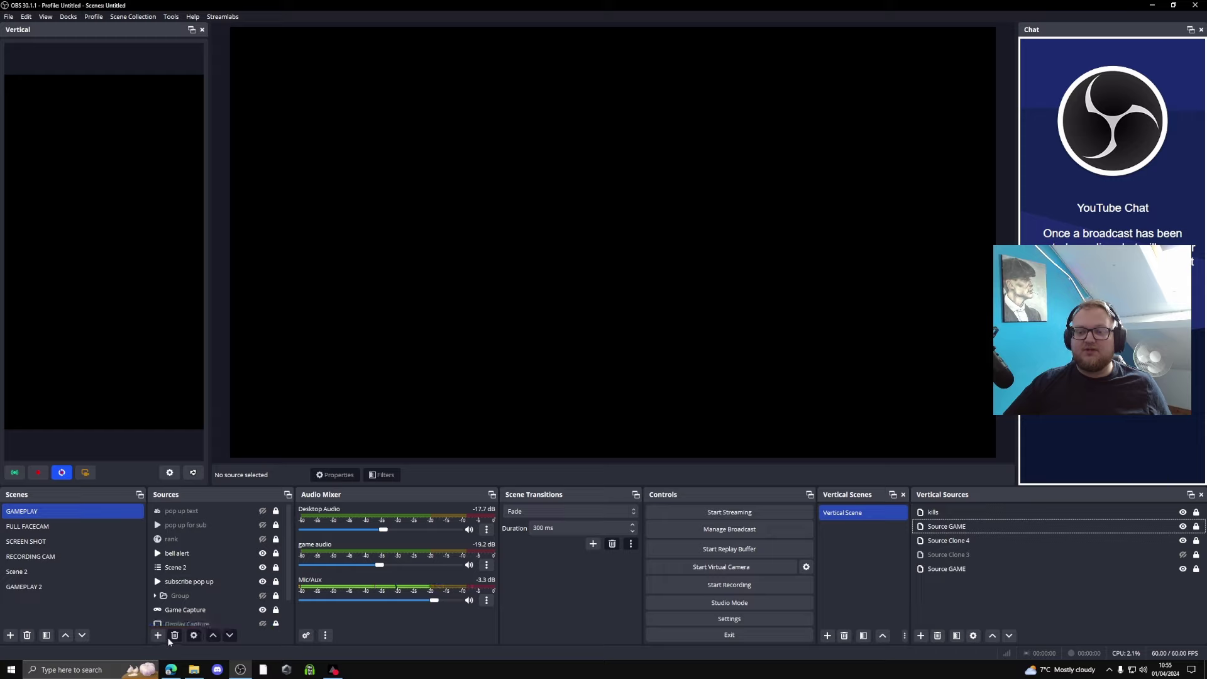
pyautogui.click(922, 637)
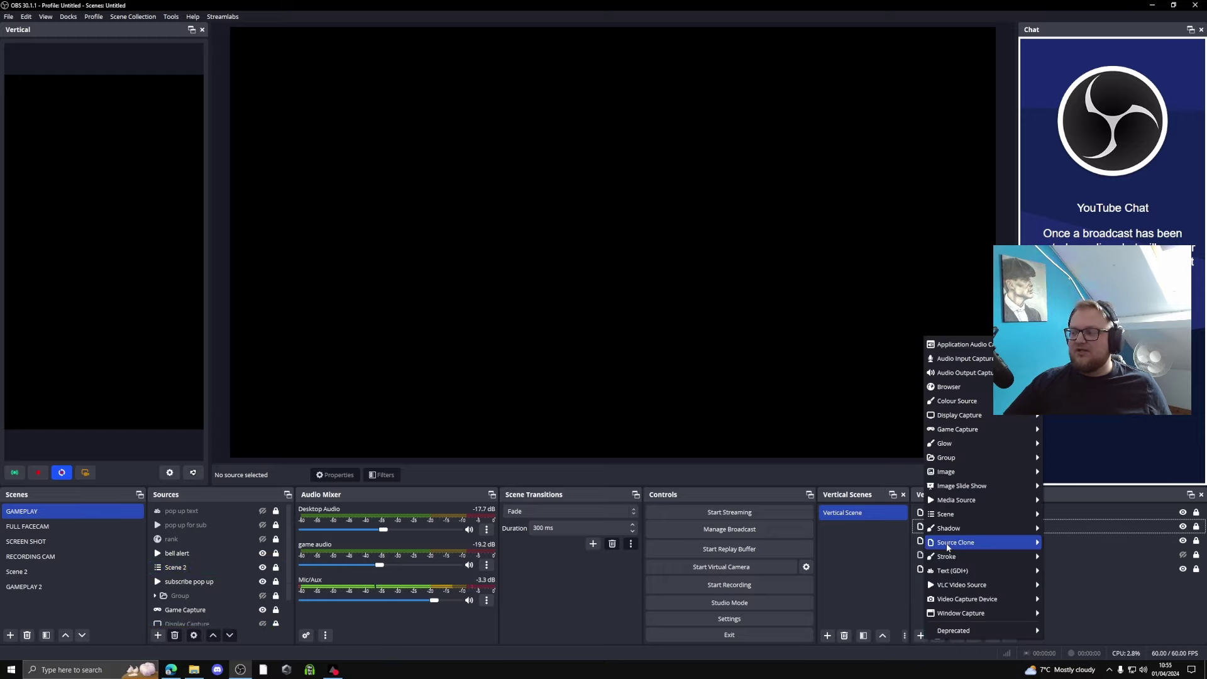
pyautogui.moveTo(948, 547)
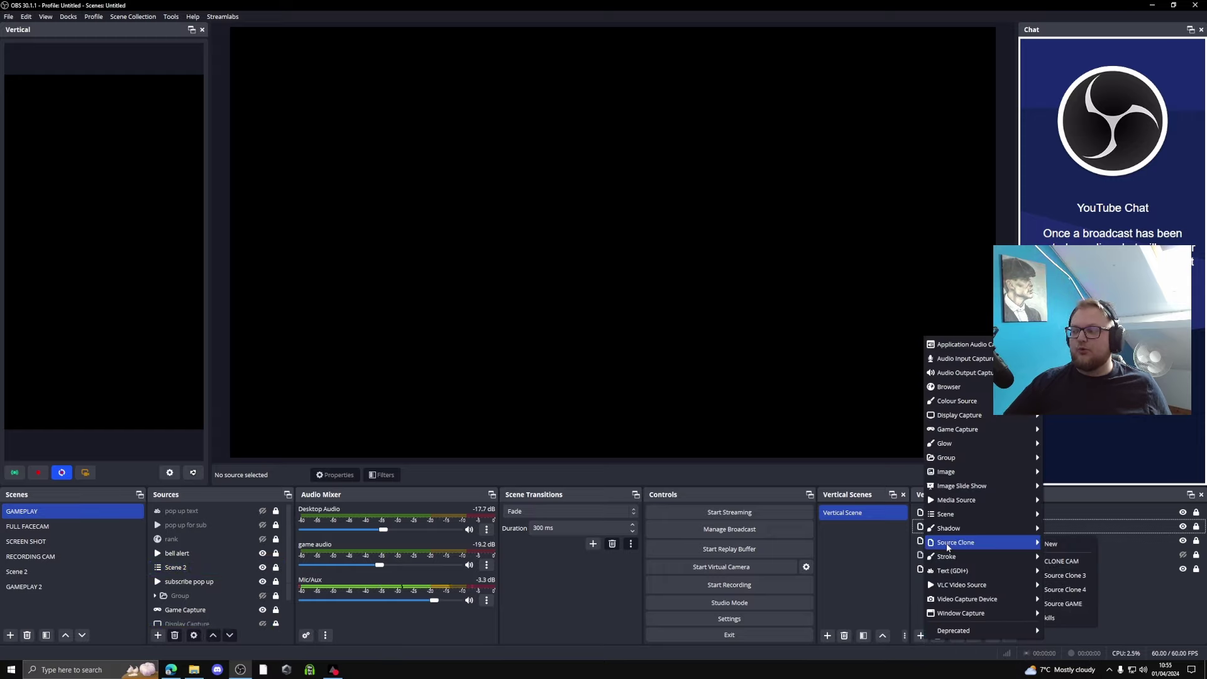
pyautogui.click(1049, 543)
pyautogui.press('Return')
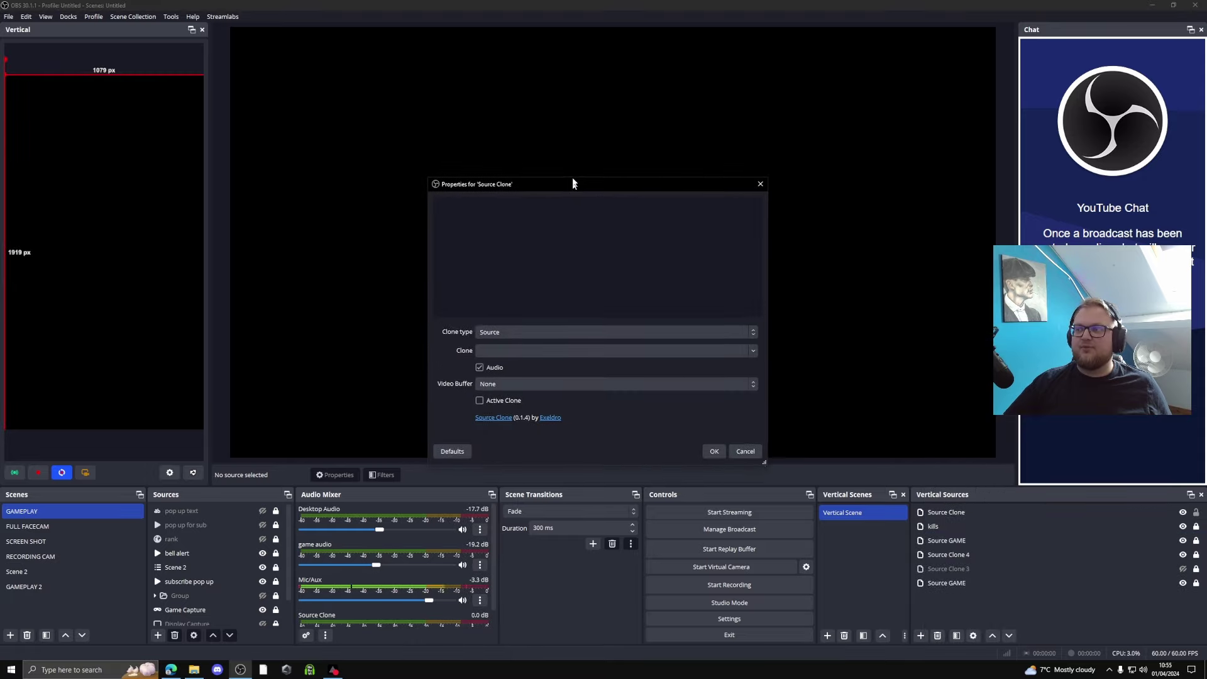
# - Configure the new Source Clone with clone type Source and Window Capture as the cloned source, and accept the properties
pyautogui.moveTo(574, 186); pyautogui.dragTo(565, 103)
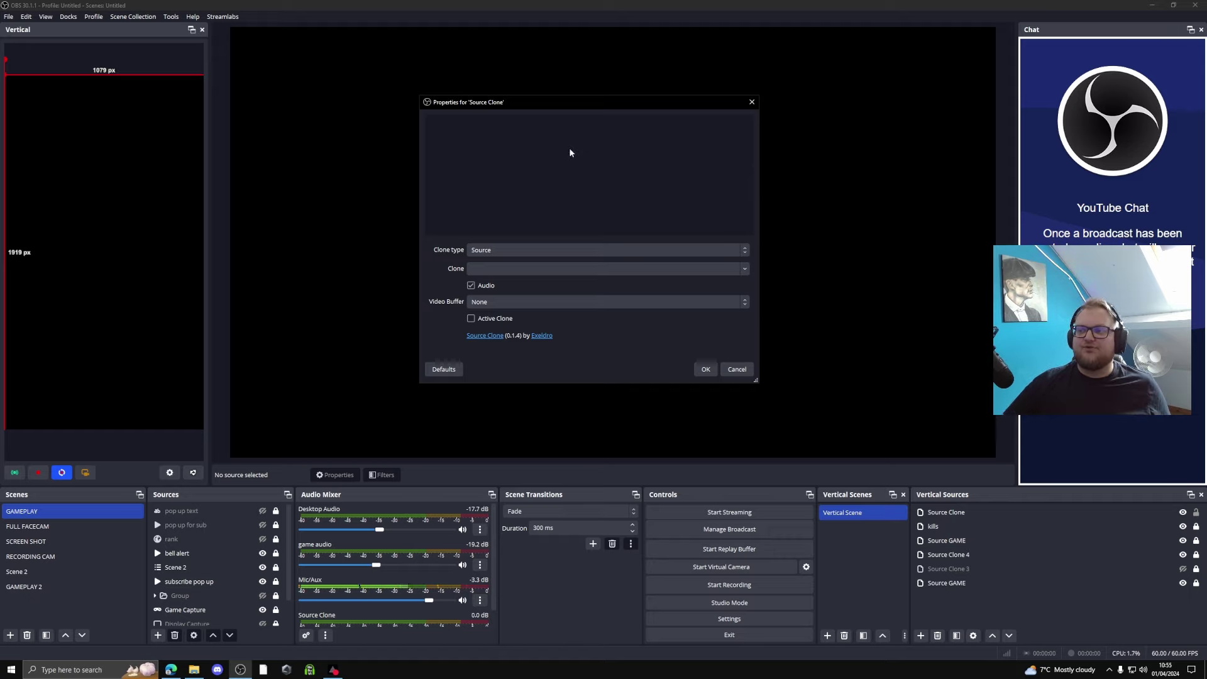
pyautogui.click(484, 255)
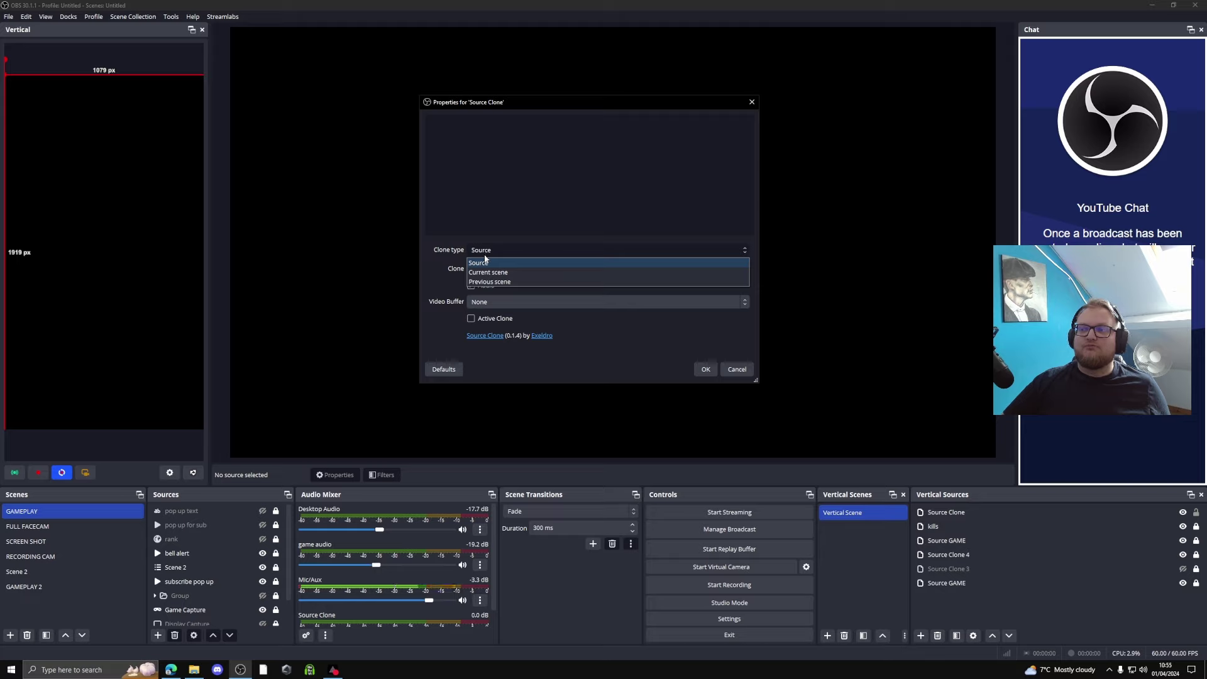
pyautogui.click(485, 261)
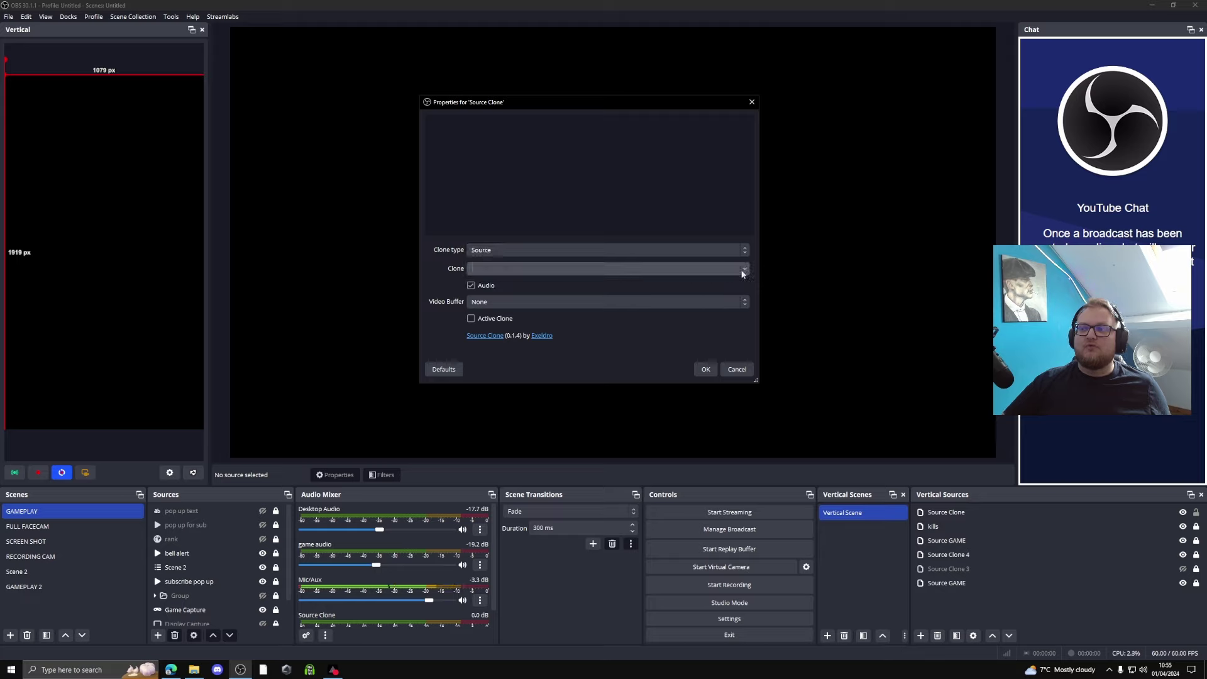
pyautogui.click(743, 271)
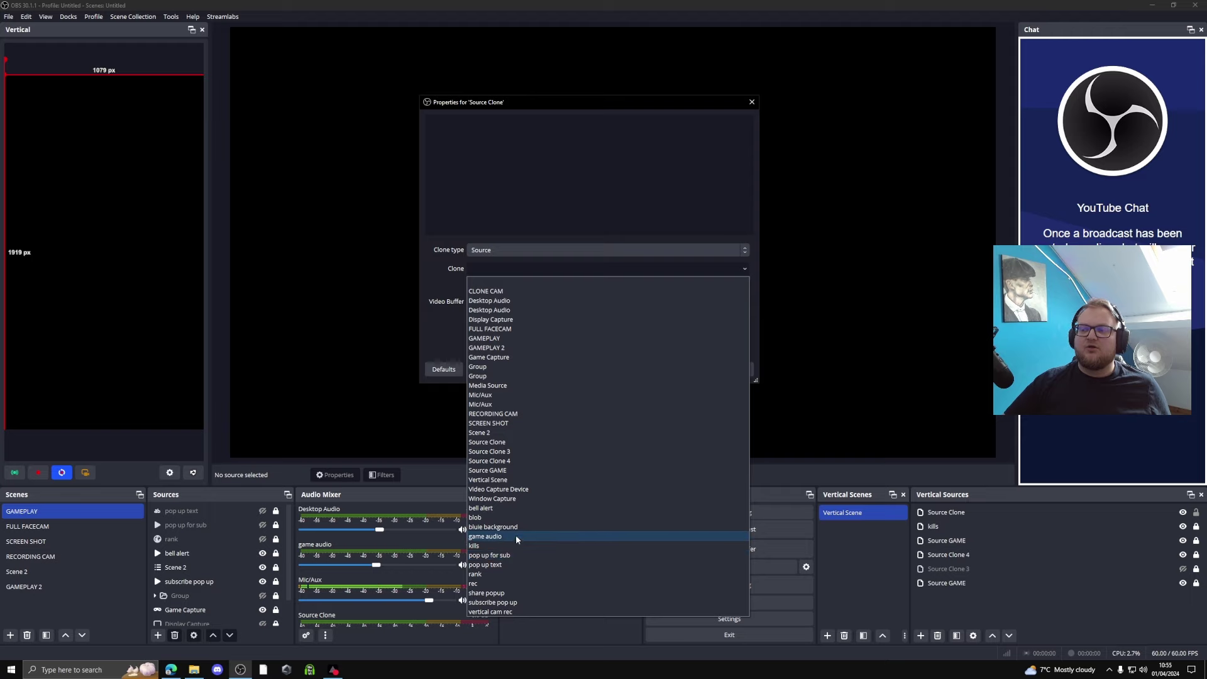
pyautogui.click(509, 500)
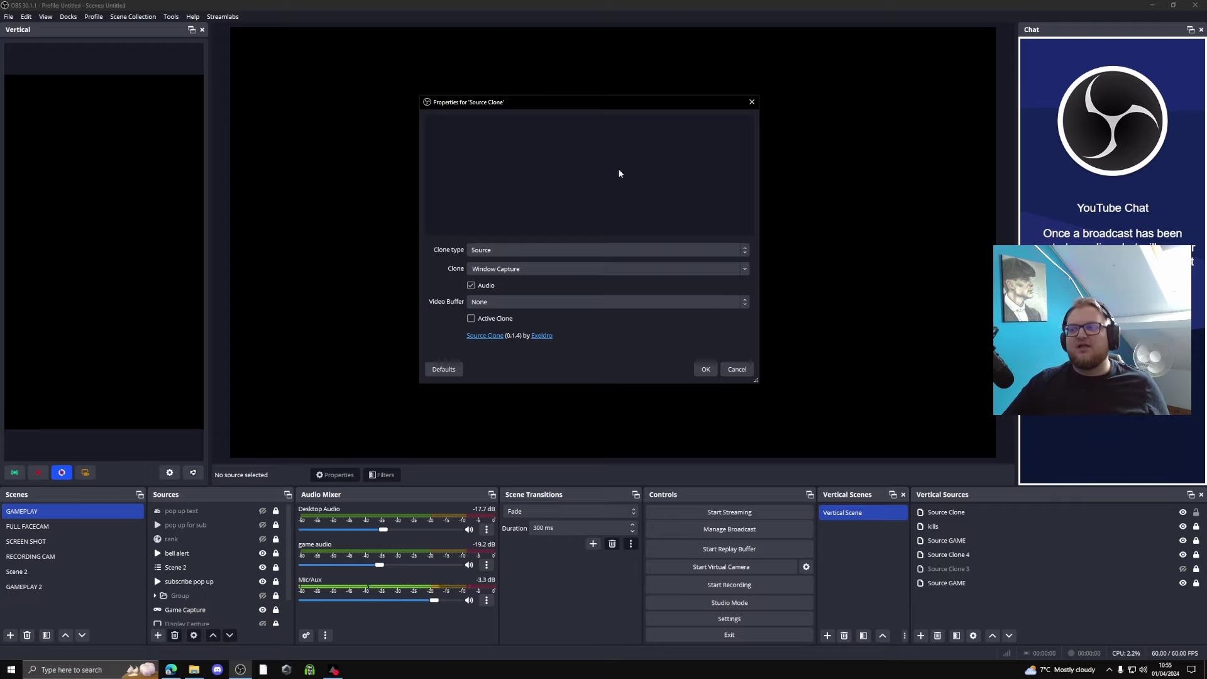
pyautogui.click(706, 371)
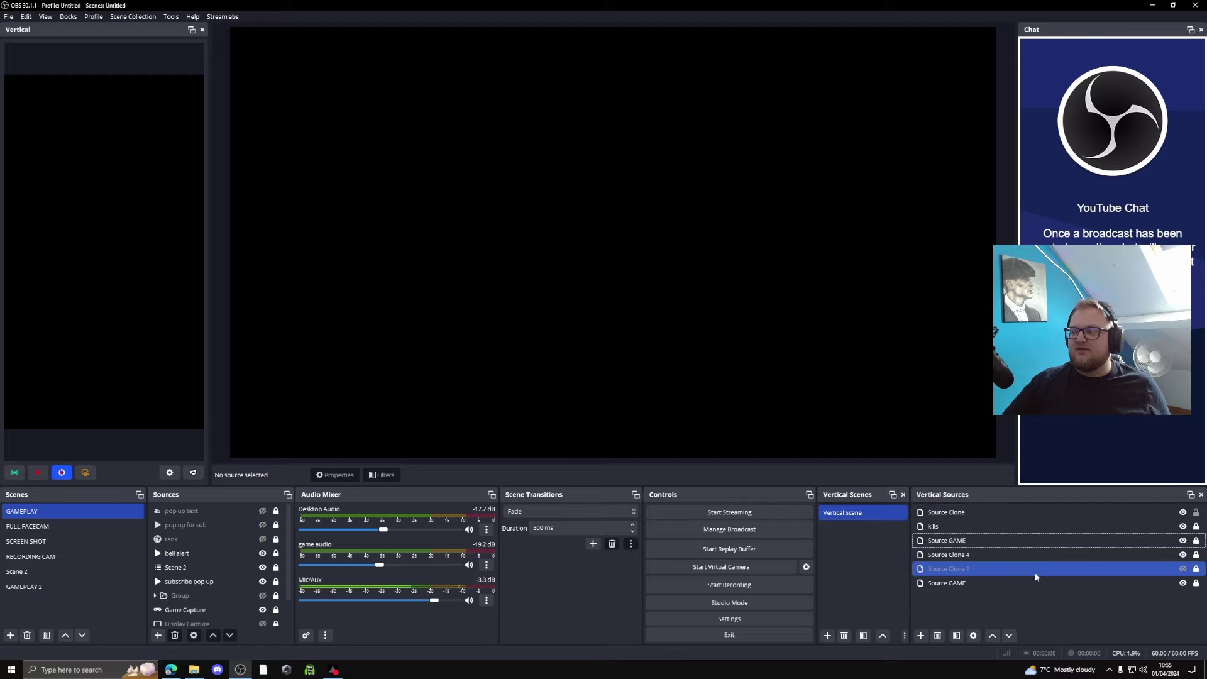
# - Remove the newly added Source Clone from the vertical sources and confirm the deletion
pyautogui.click(967, 525)
pyautogui.click(965, 518)
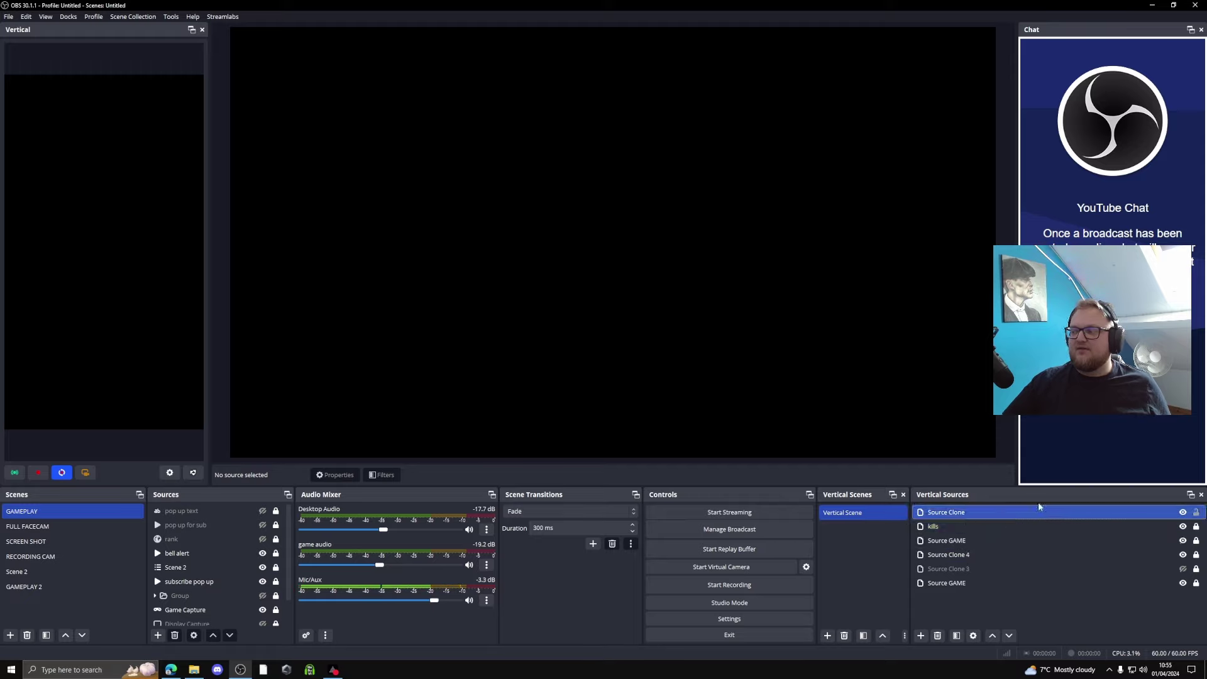
pyautogui.rightClick(966, 512)
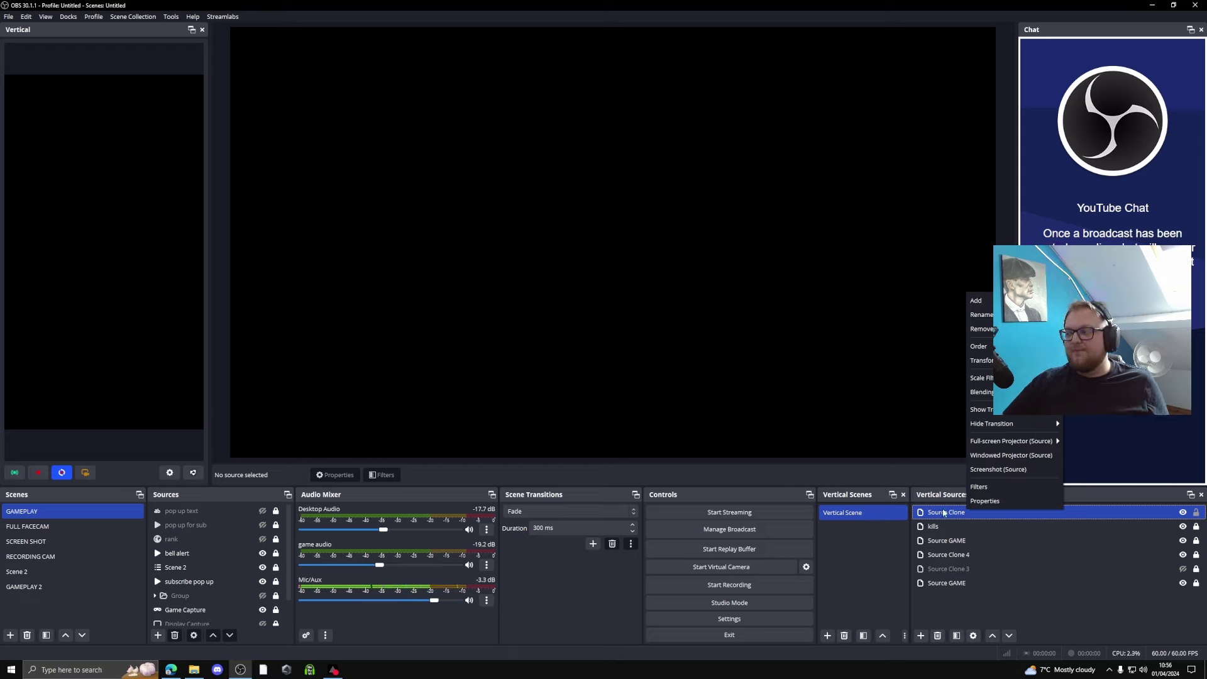
pyautogui.click(1014, 536)
pyautogui.keyDown('ctrl'); pyautogui.click(928, 542); pyautogui.keyUp('ctrl')
pyautogui.keyDown('ctrl'); pyautogui.click(928, 542); pyautogui.keyUp('ctrl')
pyautogui.click(937, 636)
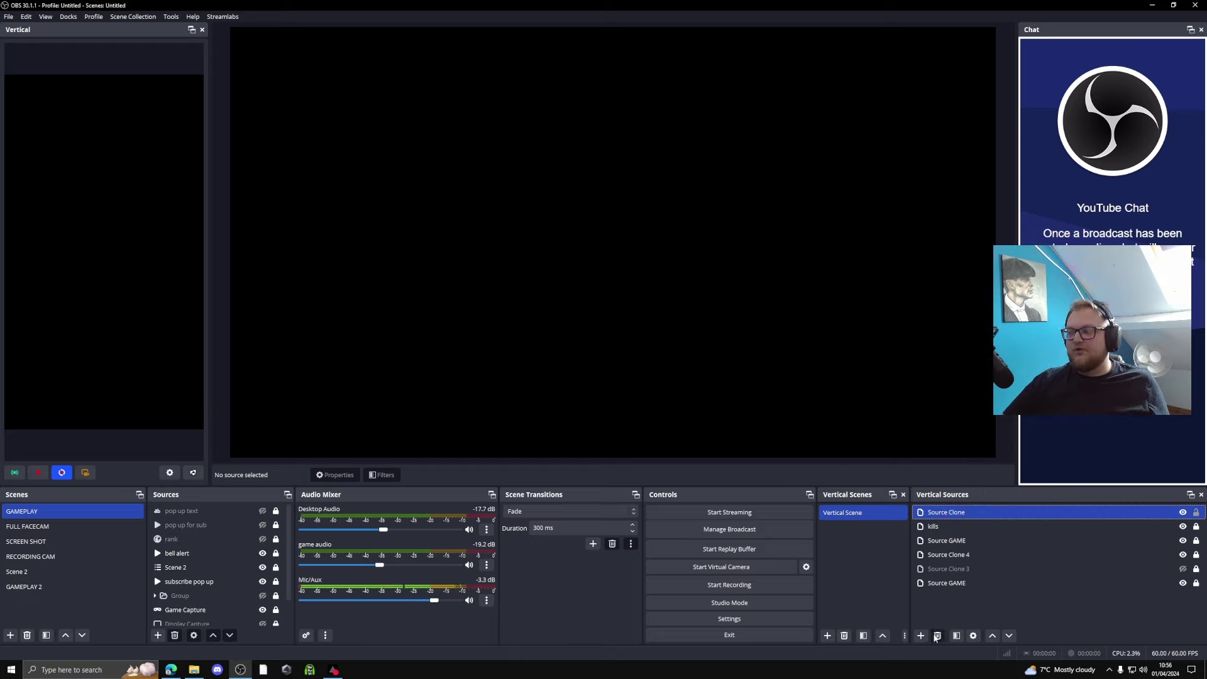
pyautogui.click(646, 347)
pyautogui.click(941, 538)
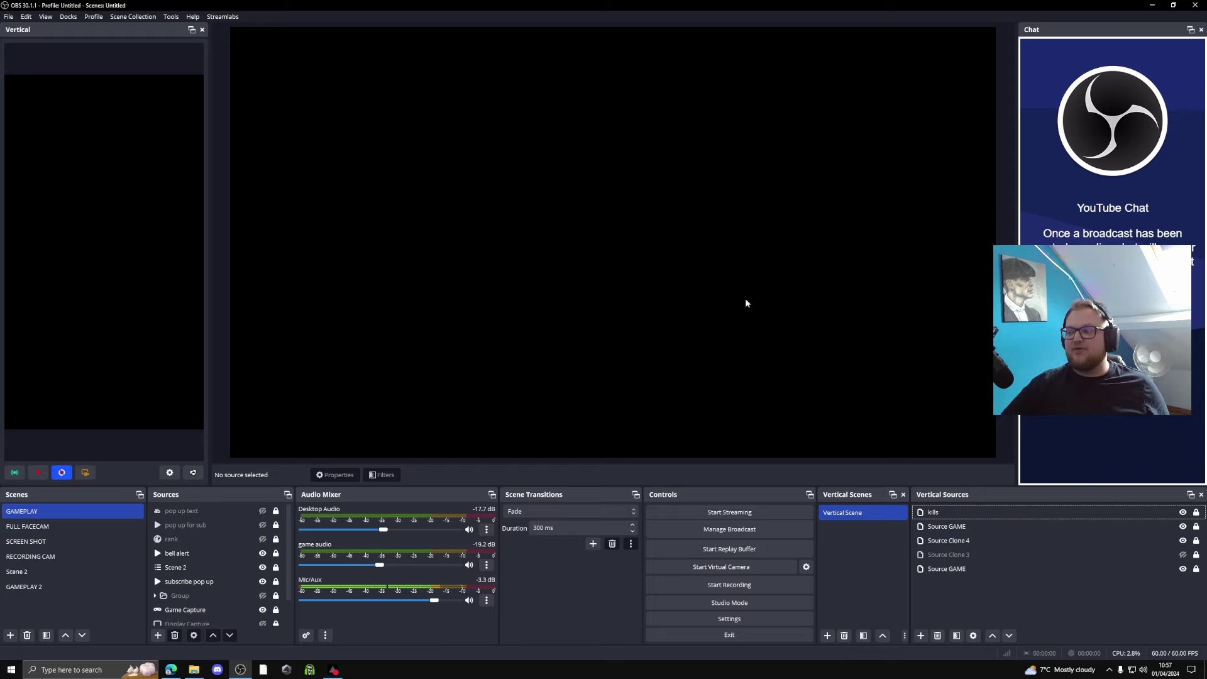
# - Check which main scenes can be linked to the Vertical Scene, leave the links unset, and reselect the GAMEPLAY scene
pyautogui.rightClick(858, 514)
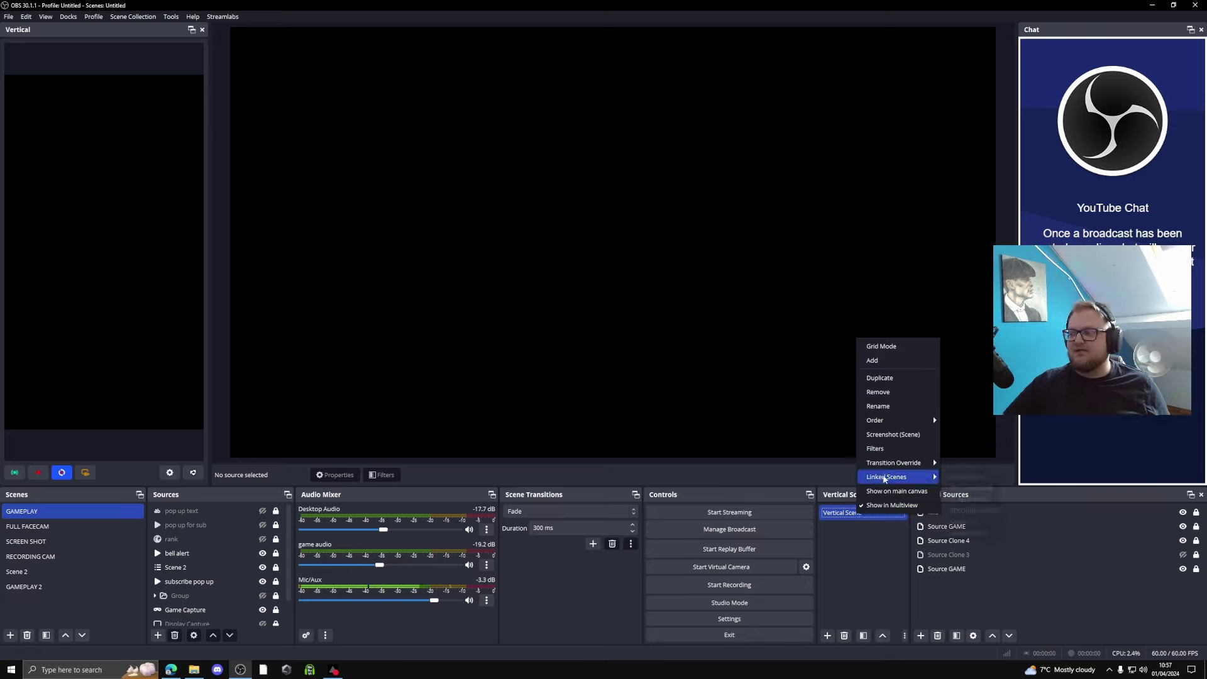
pyautogui.moveTo(886, 481)
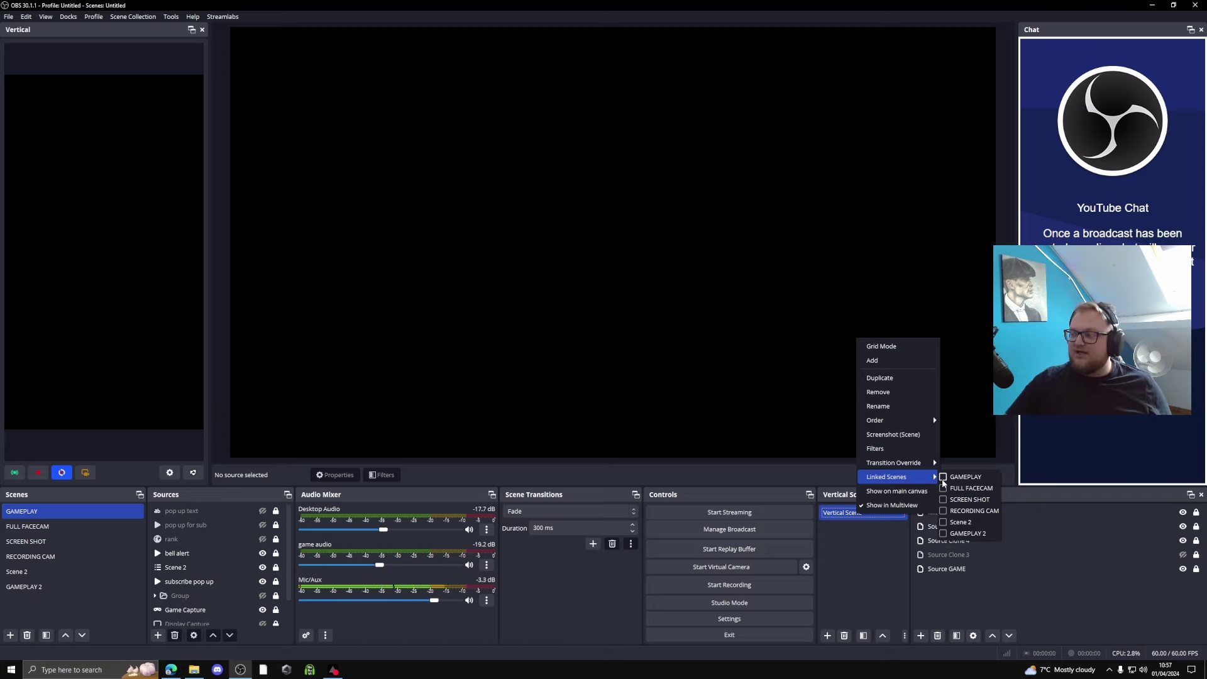
pyautogui.click(691, 469)
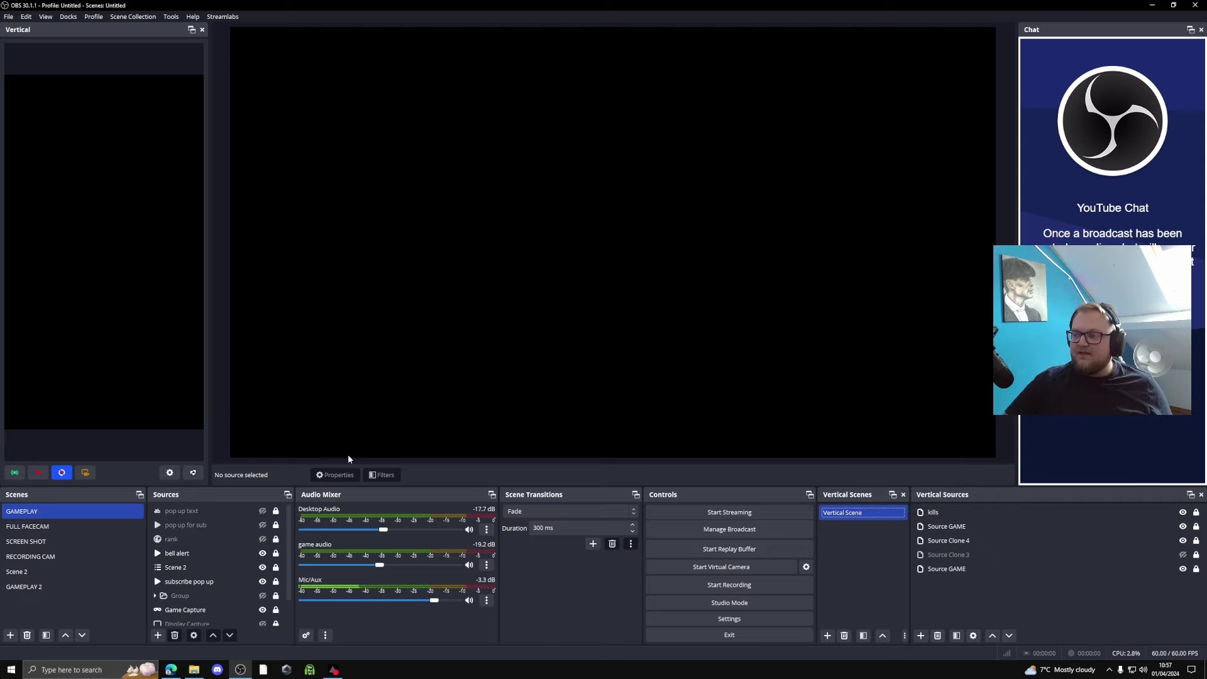
pyautogui.keyDown('ctrl'); pyautogui.click(24, 528); pyautogui.keyUp('ctrl')
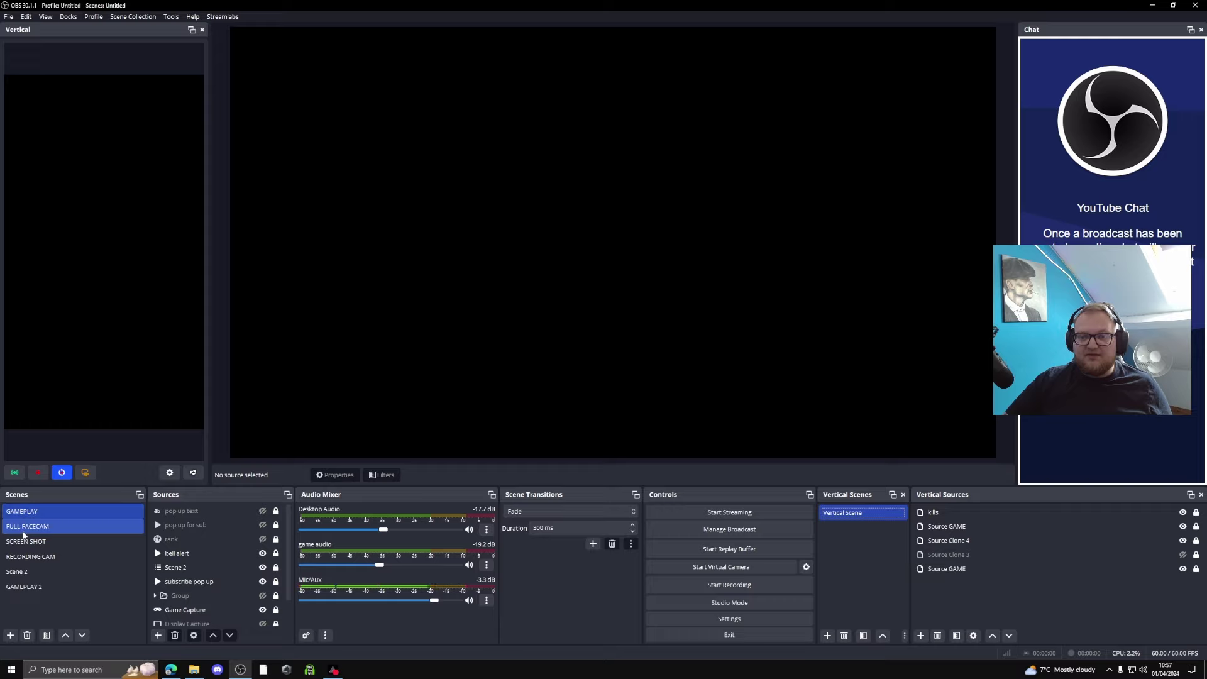
pyautogui.click(26, 514)
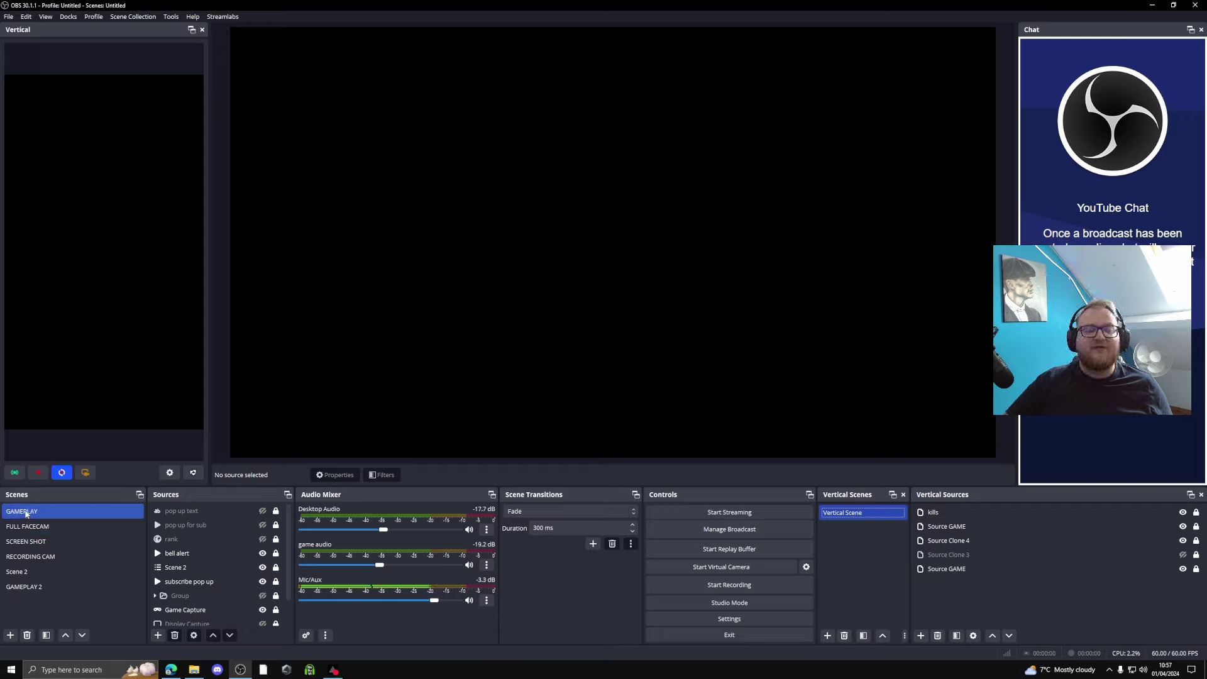